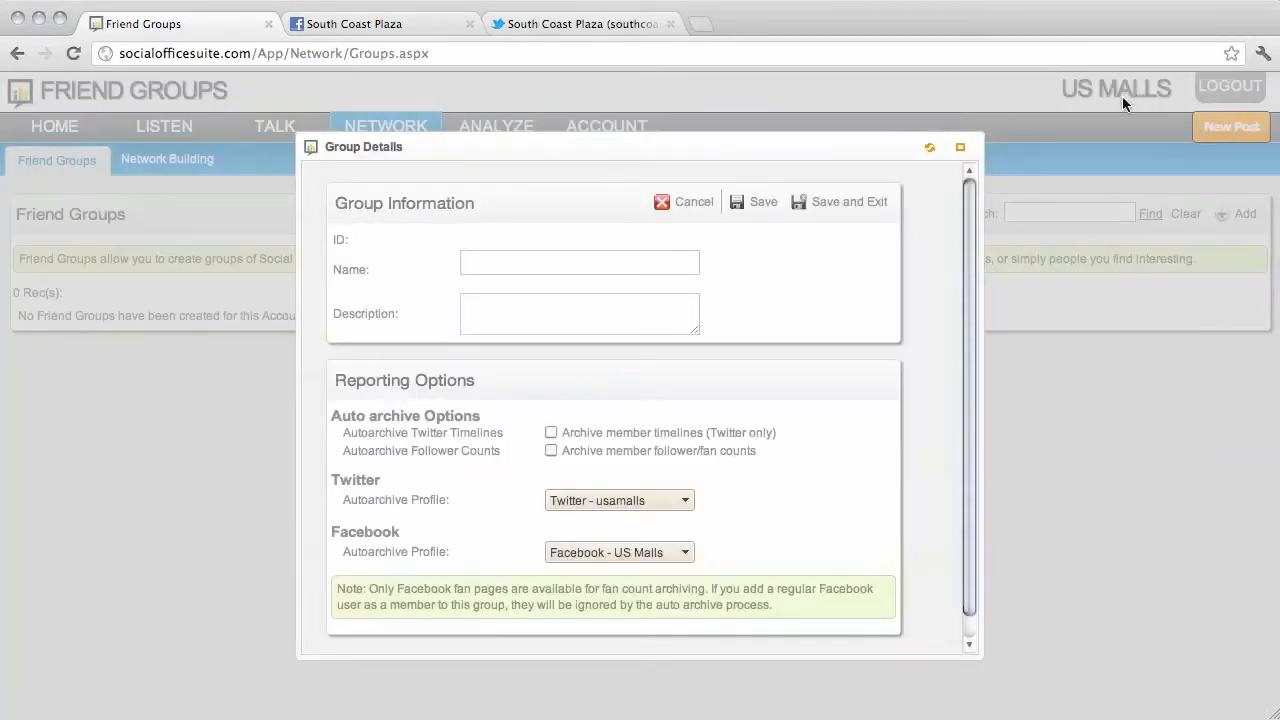
- Name the new friend group Competitors and describe it as "Other Local Malls"
{"action": "left_click", "coordinate": [619, 265]}
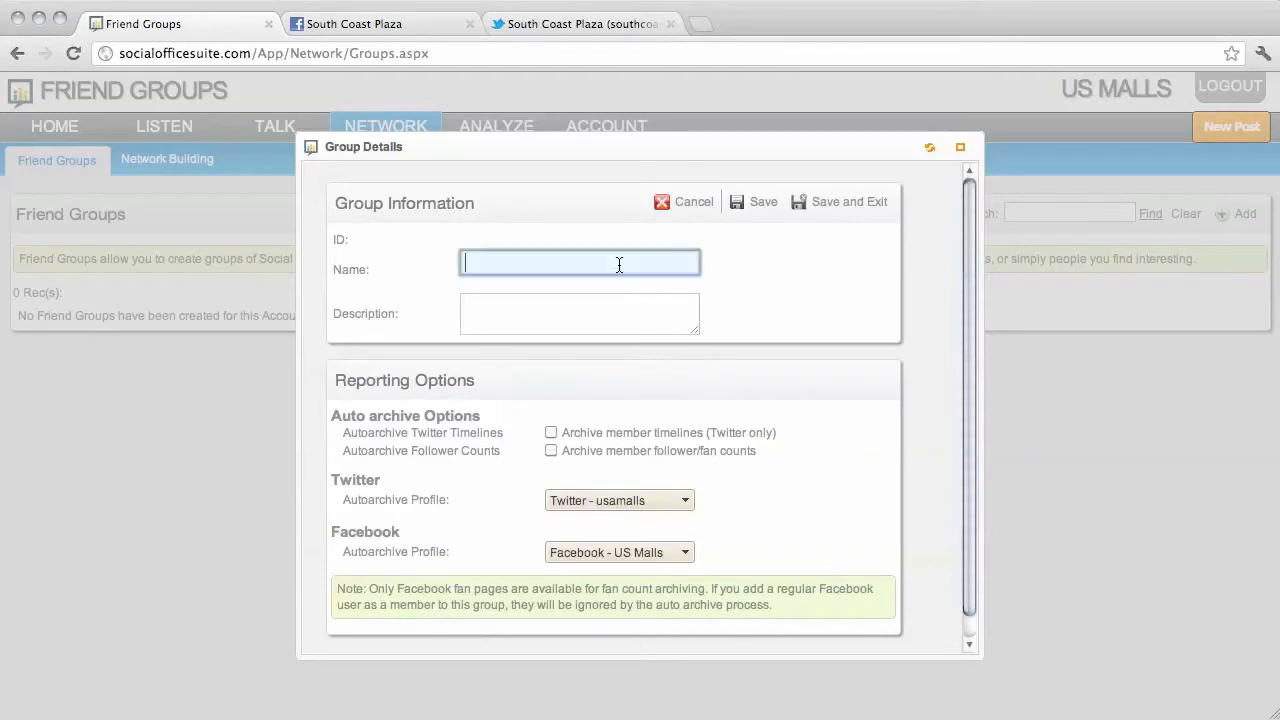
{"action": "type", "text": "Competitors"}
{"action": "left_click", "coordinate": [612, 311]}
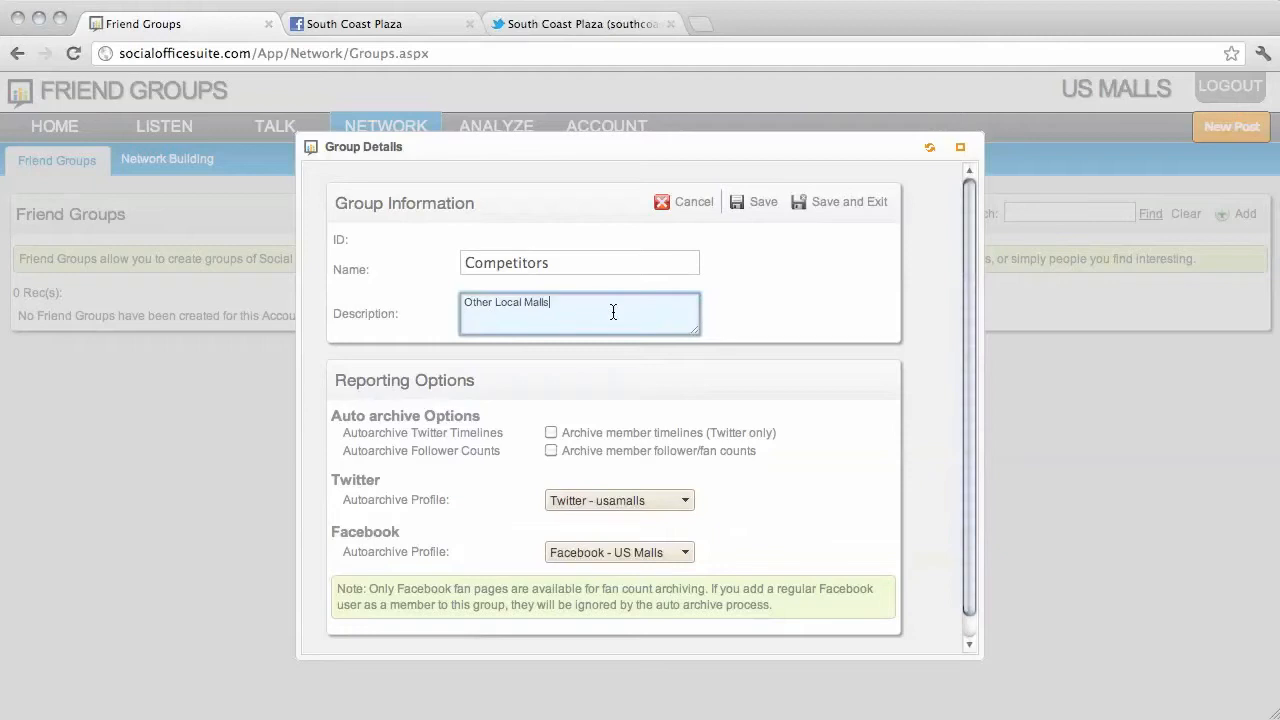
{"action": "left_click", "coordinate": [880, 431]}
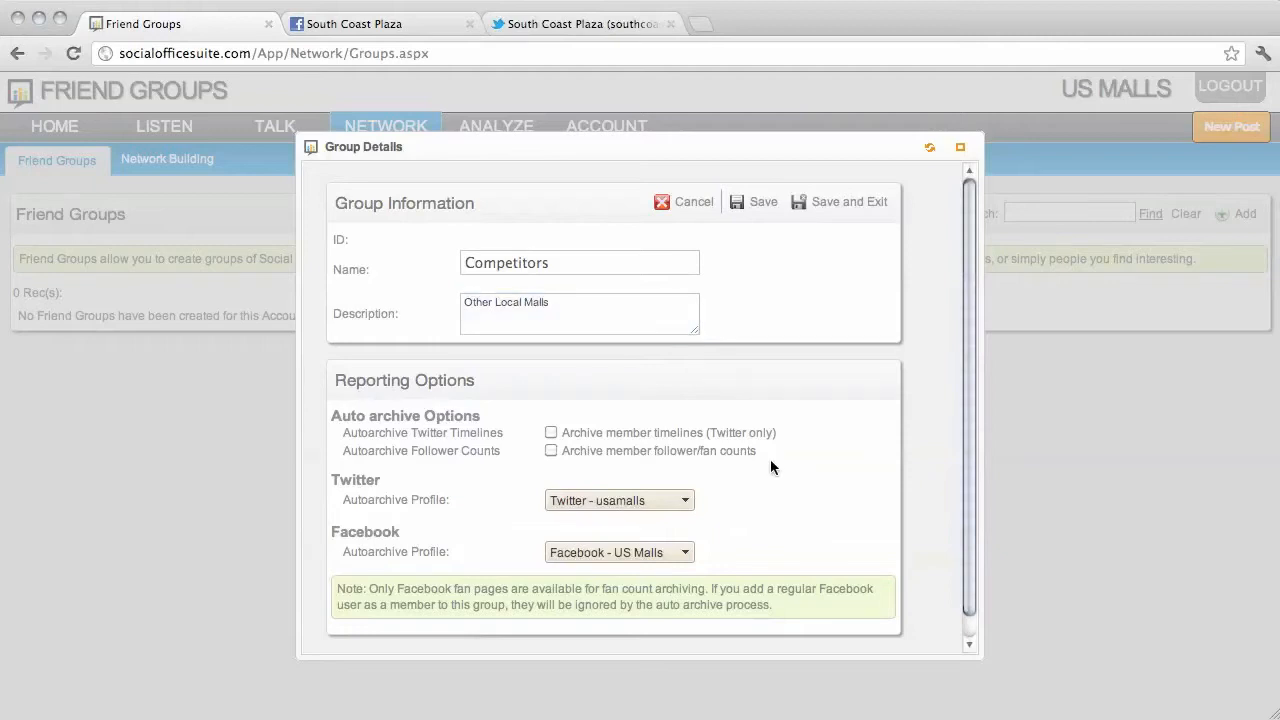
- Enable archiving of member follower/fan counts for the group, save it and close its details
{"action": "left_click", "coordinate": [551, 451]}
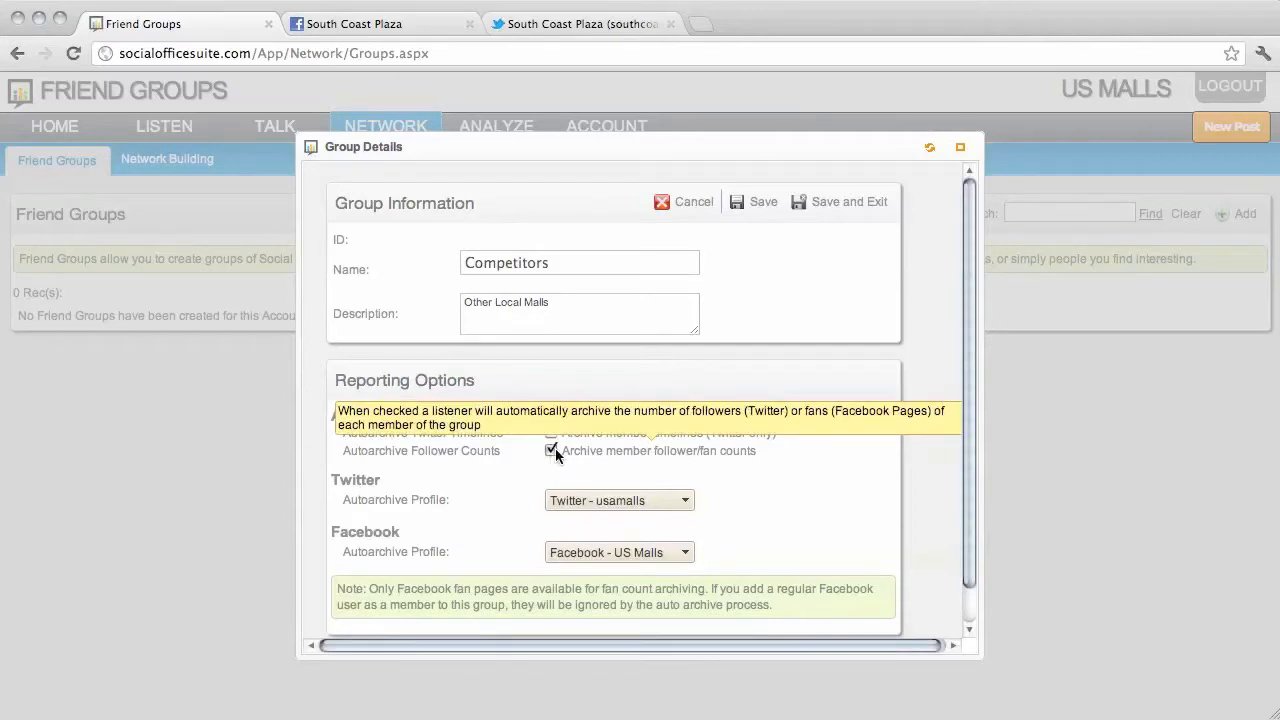
{"action": "scroll", "coordinate": [797, 485], "scroll_direction": "down", "scroll_amount": 2}
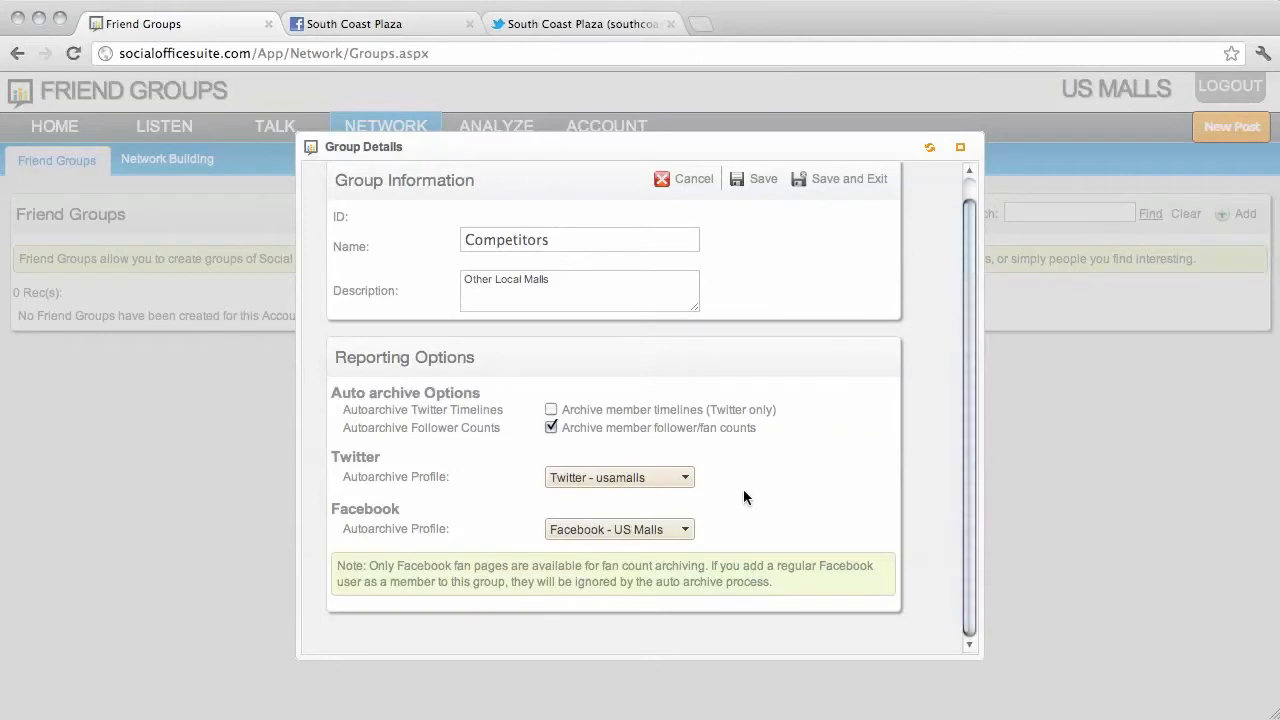
{"action": "scroll", "coordinate": [746, 495], "scroll_direction": "up", "scroll_amount": 2}
{"action": "scroll", "coordinate": [746, 495], "scroll_direction": "down", "scroll_amount": 2}
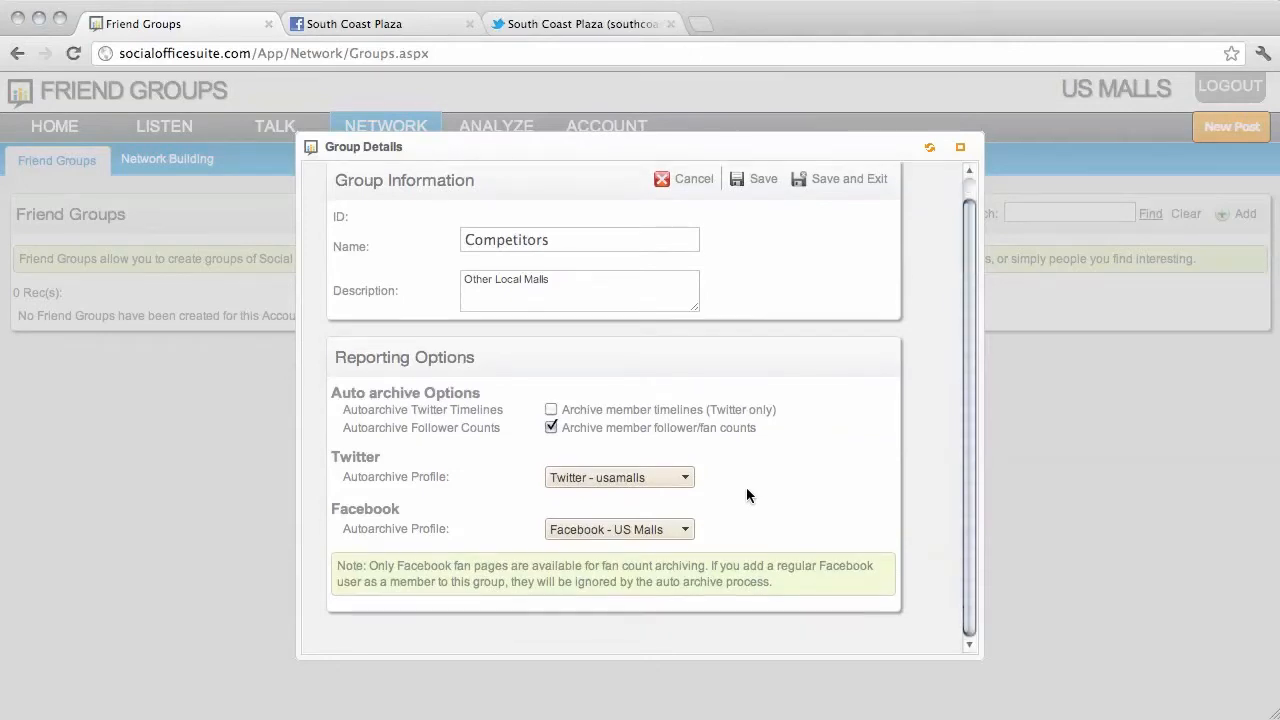
{"action": "left_click", "coordinate": [806, 182]}
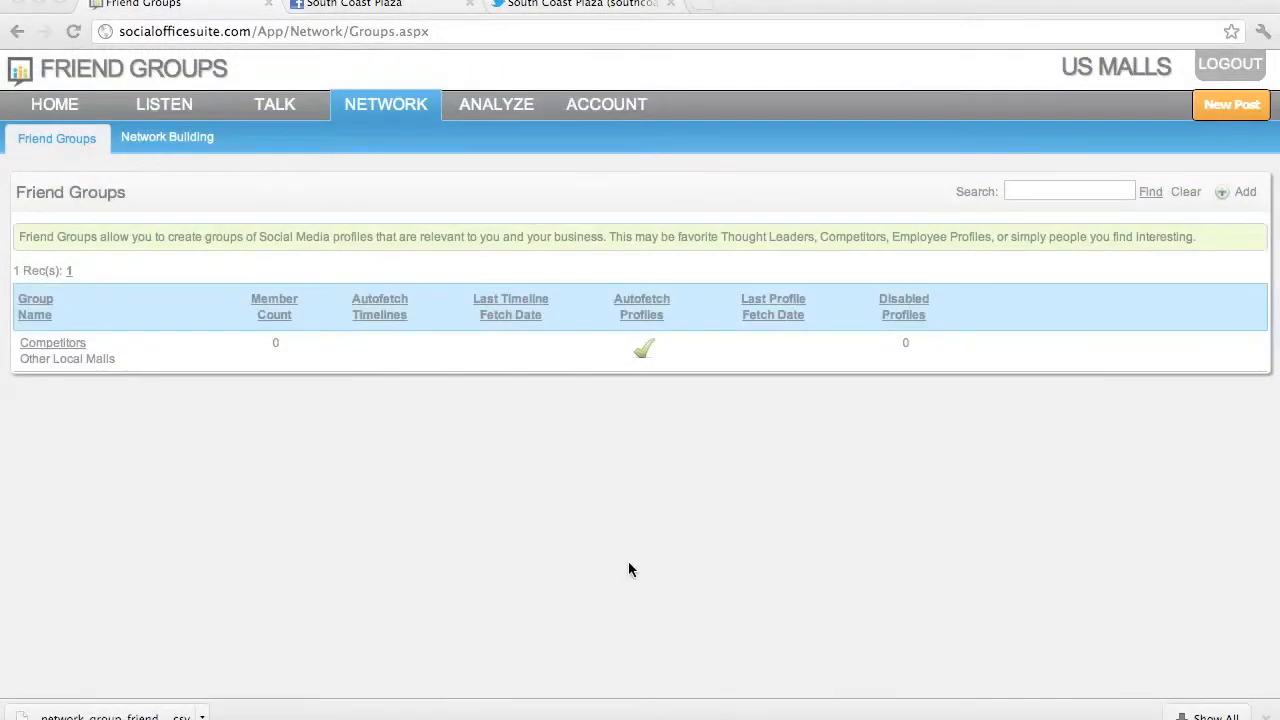
- Open the Competitors group, start a membership upload with friend type Twitter, and download and open the upload template file
{"action": "left_click", "coordinate": [66, 350]}
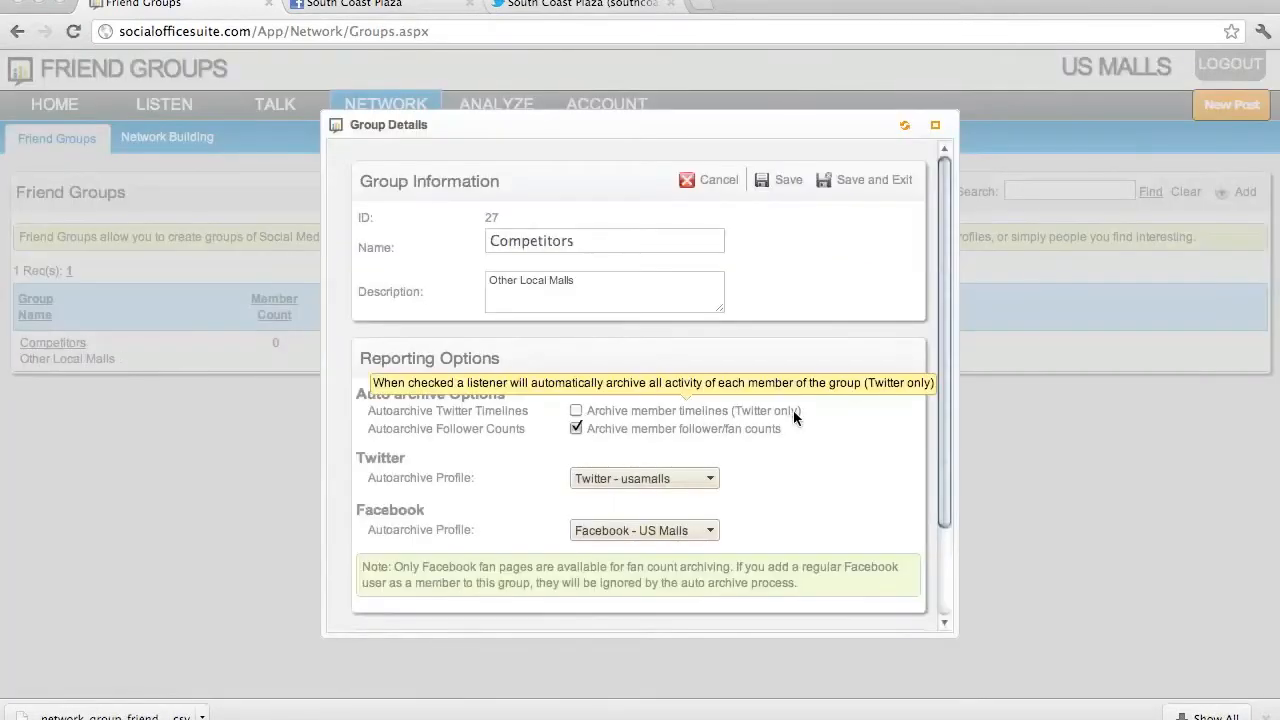
{"action": "scroll", "coordinate": [793, 417], "scroll_direction": "down", "scroll_amount": 3}
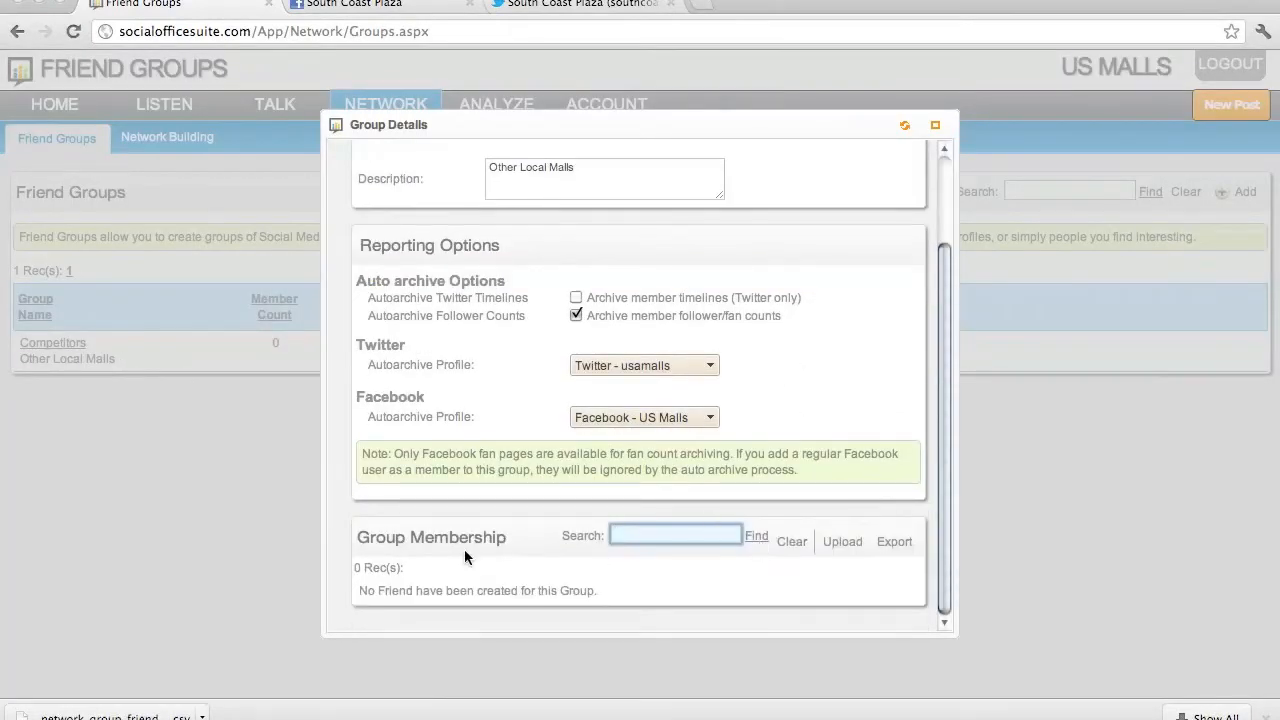
{"action": "left_click", "coordinate": [840, 546]}
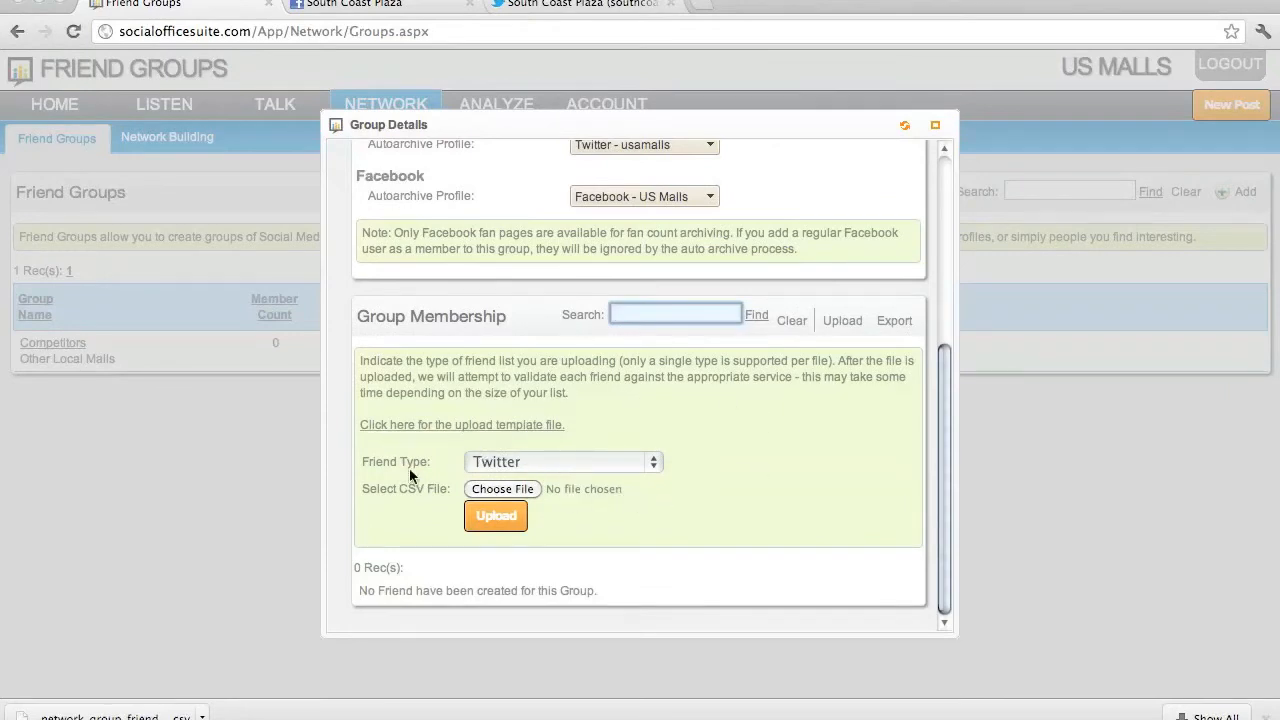
{"action": "left_click", "coordinate": [506, 464]}
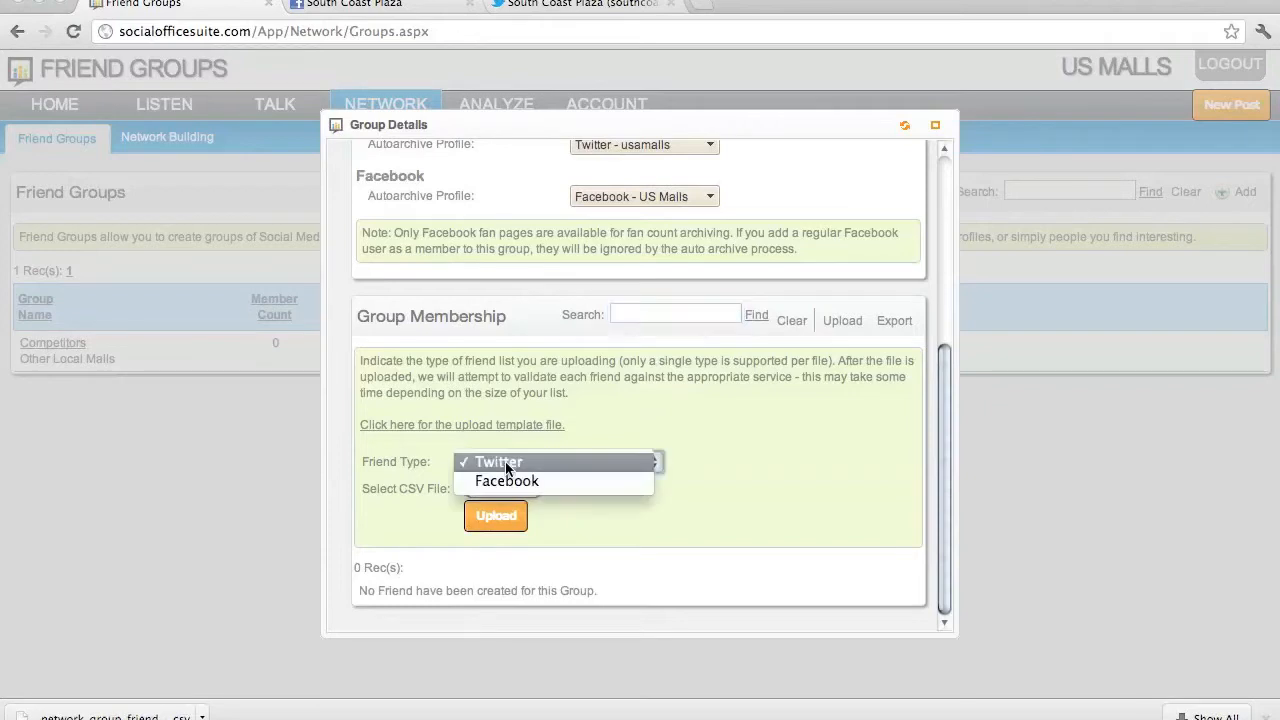
{"action": "left_click", "coordinate": [506, 462]}
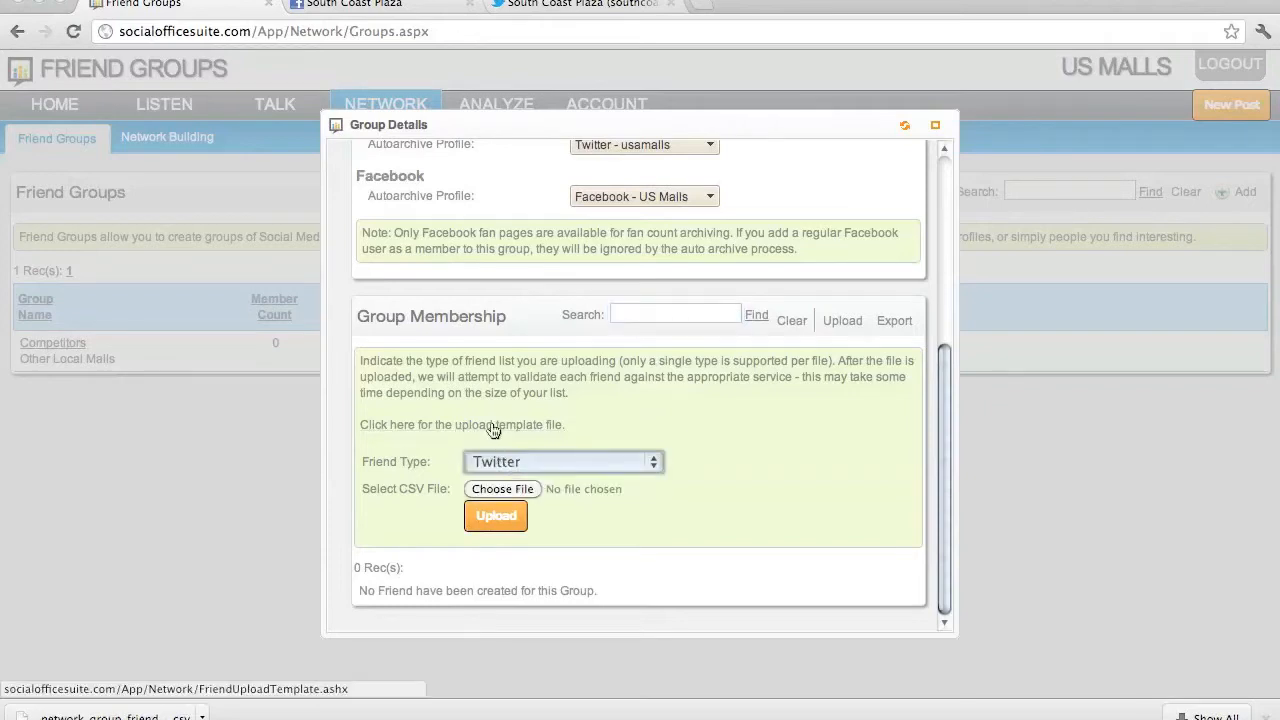
{"action": "left_click", "coordinate": [428, 429]}
{"action": "left_click", "coordinate": [848, 466]}
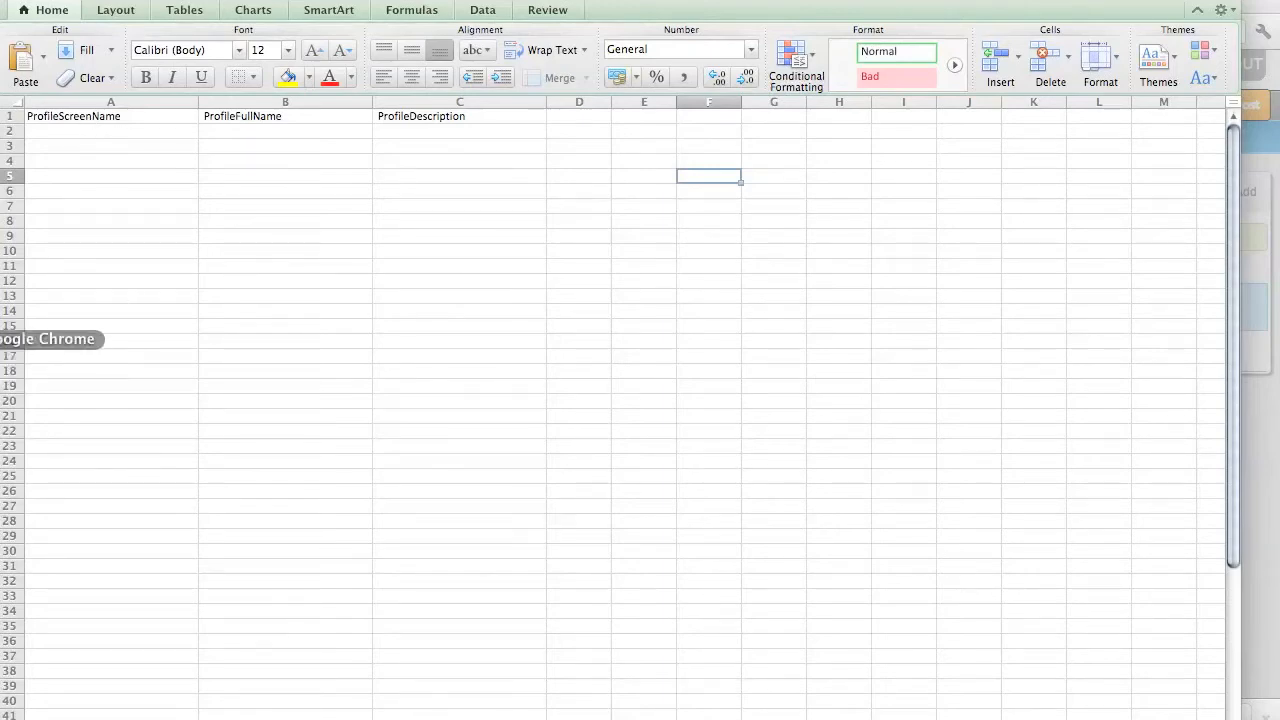
- Switch to Chrome and copy the screen name southcoastplaza from the address of South Coast Plaza's Twitter page
{"action": "left_click", "coordinate": [2, 339]}
{"action": "left_click", "coordinate": [530, 10]}
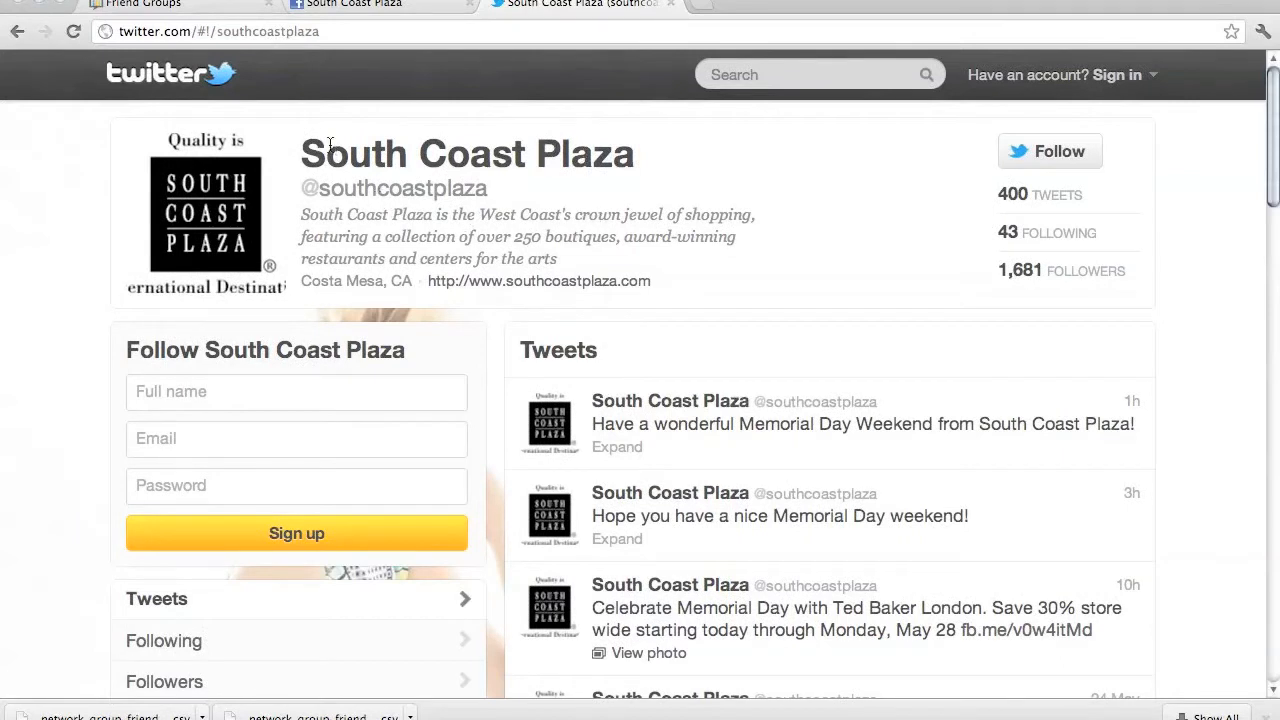
{"action": "left_click_drag", "start_coordinate": [480, 190], "coordinate": [318, 192]}
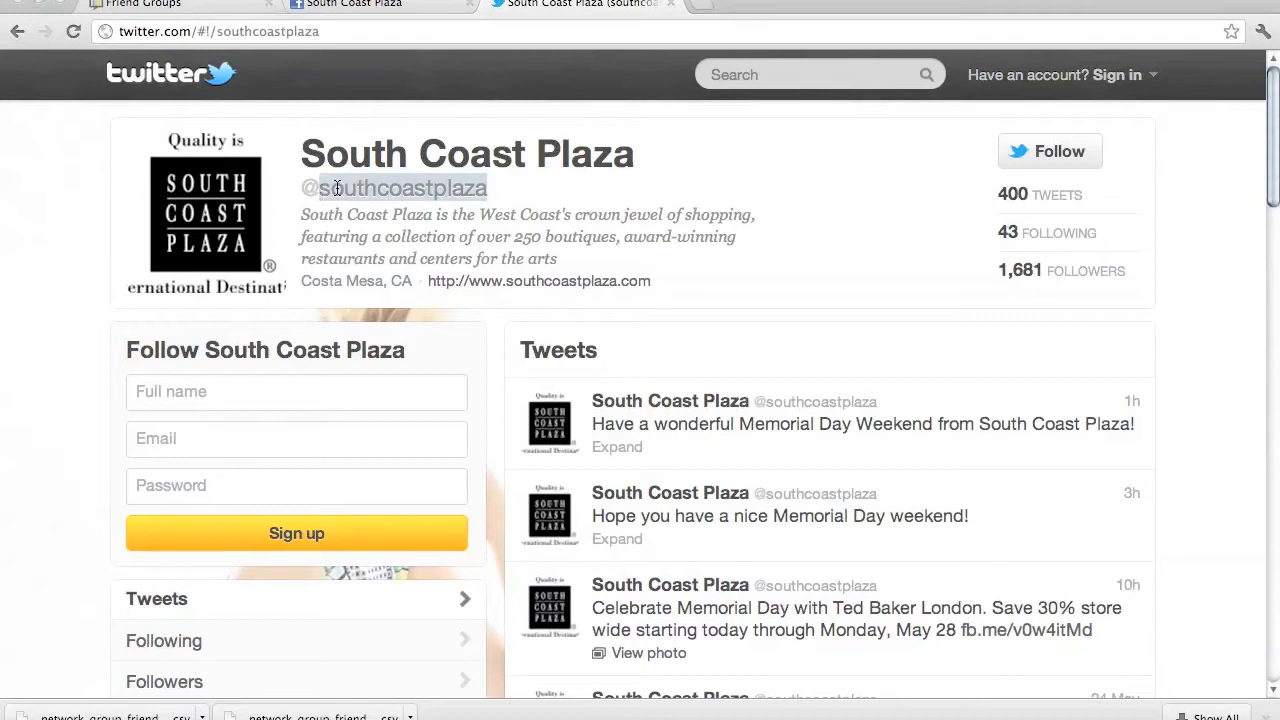
{"action": "left_click", "coordinate": [328, 33]}
{"action": "left_click", "coordinate": [324, 33]}
{"action": "left_click_drag", "start_coordinate": [316, 35], "coordinate": [218, 40]}
{"action": "key", "text": "super+c"}
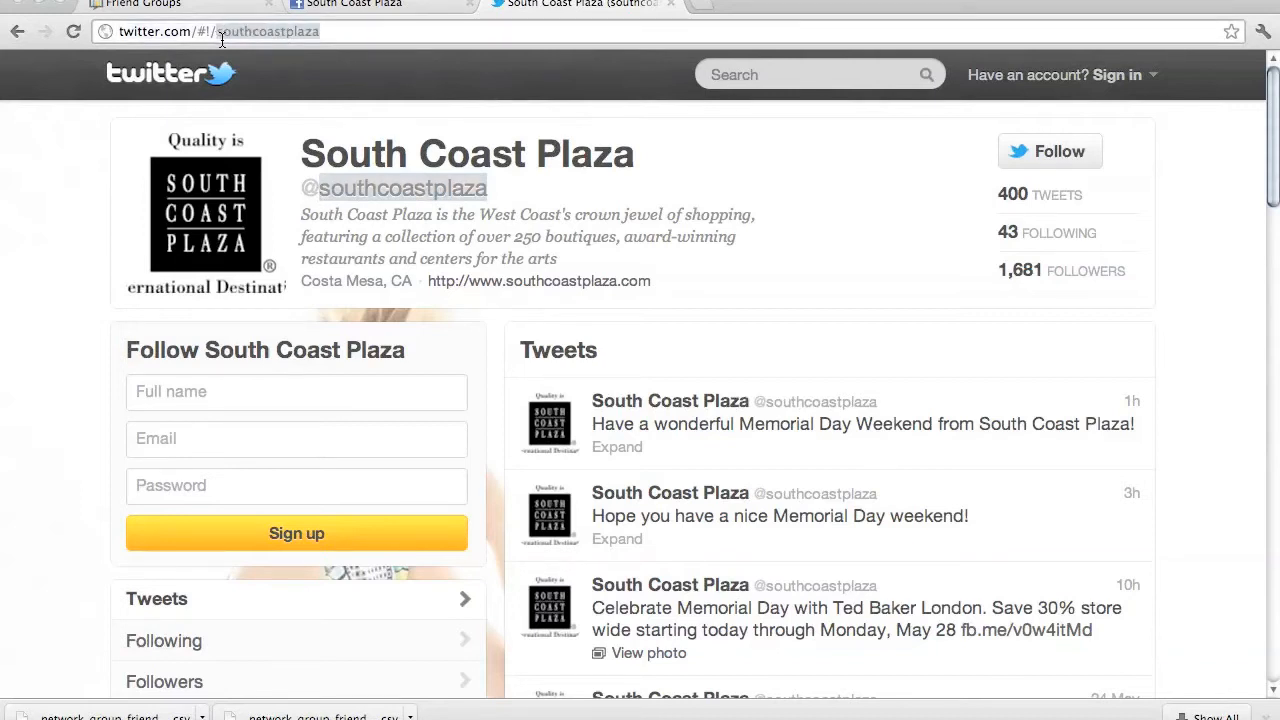
- Switch to the Excel template and paste southcoastplaza as the first ProfileScreenName in cell A2
{"action": "key", "text": "super+Tab"}
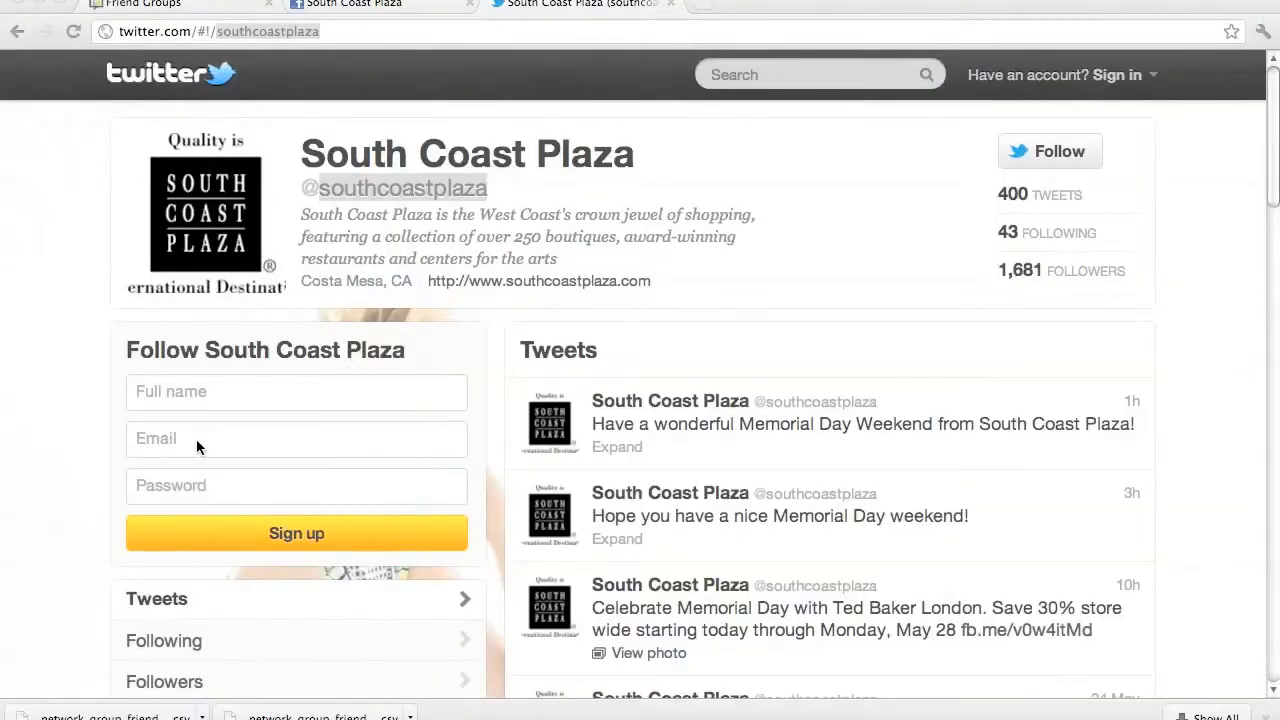
{"action": "left_click", "coordinate": [2, 484]}
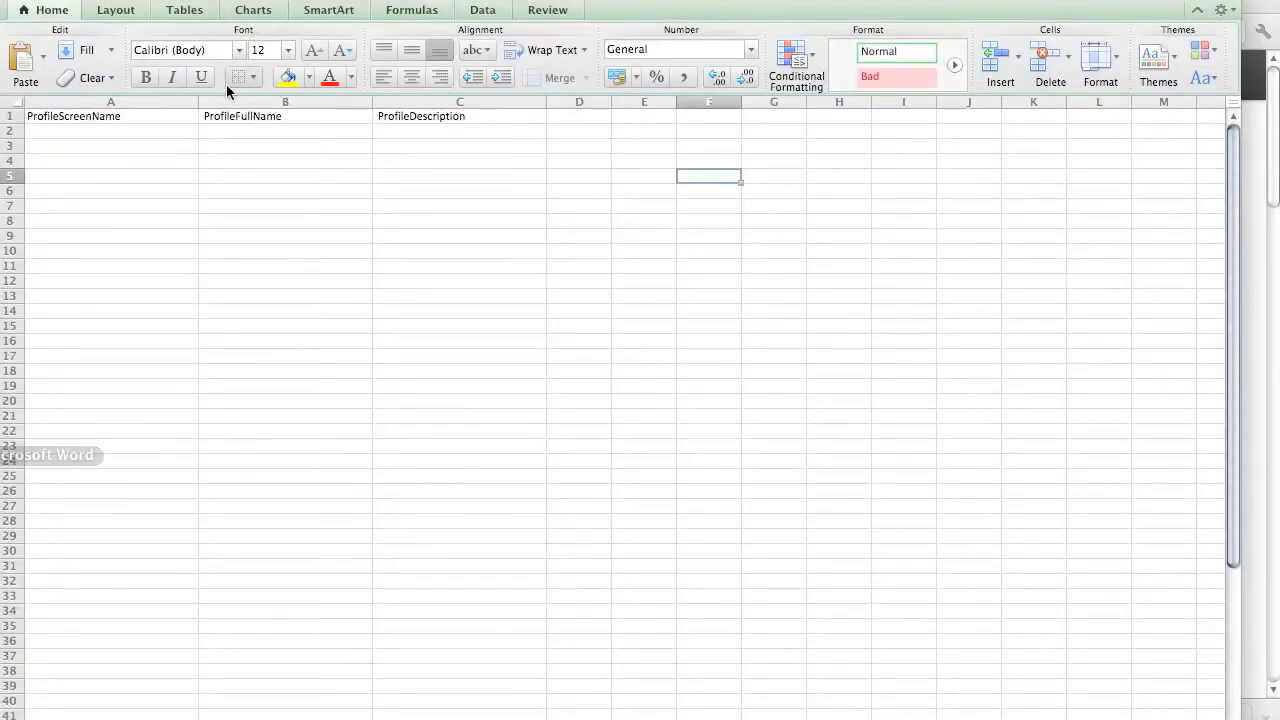
{"action": "left_click", "coordinate": [156, 134]}
{"action": "key", "text": "super+v"}
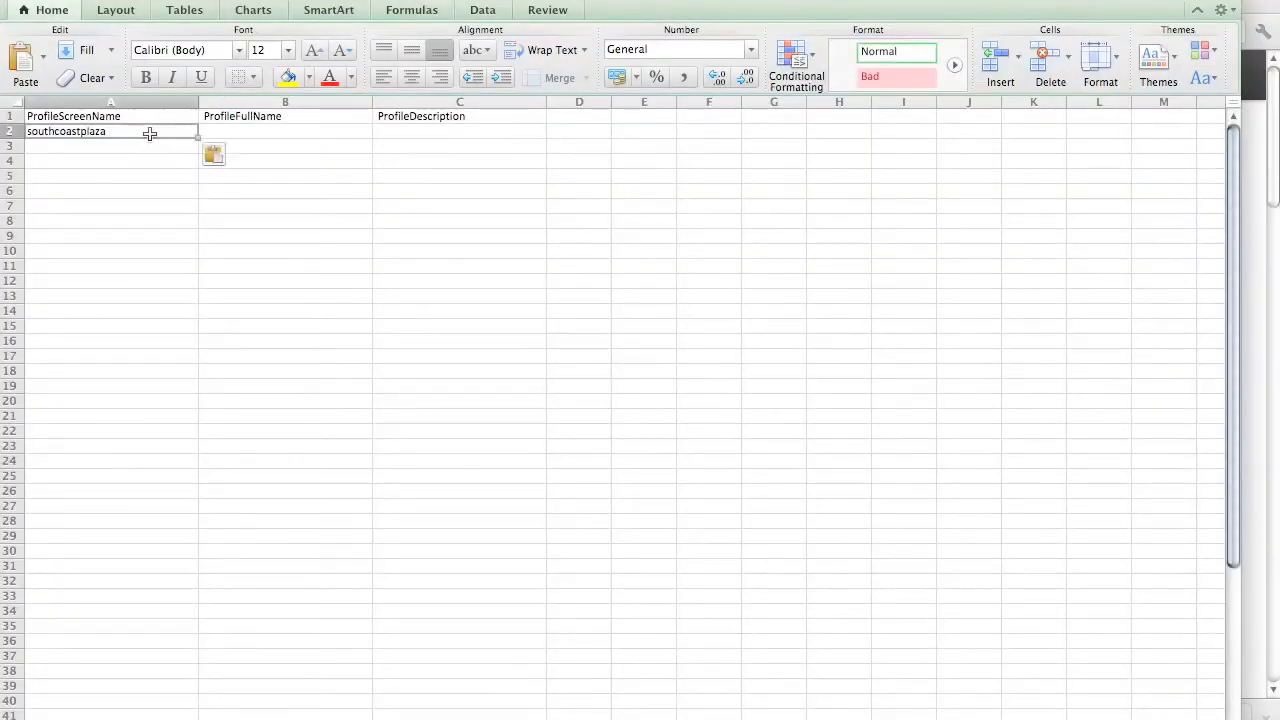
- Enter "South Coast" as the full name in B2 and "Local Malls" as the description in C2
{"action": "left_click", "coordinate": [323, 134]}
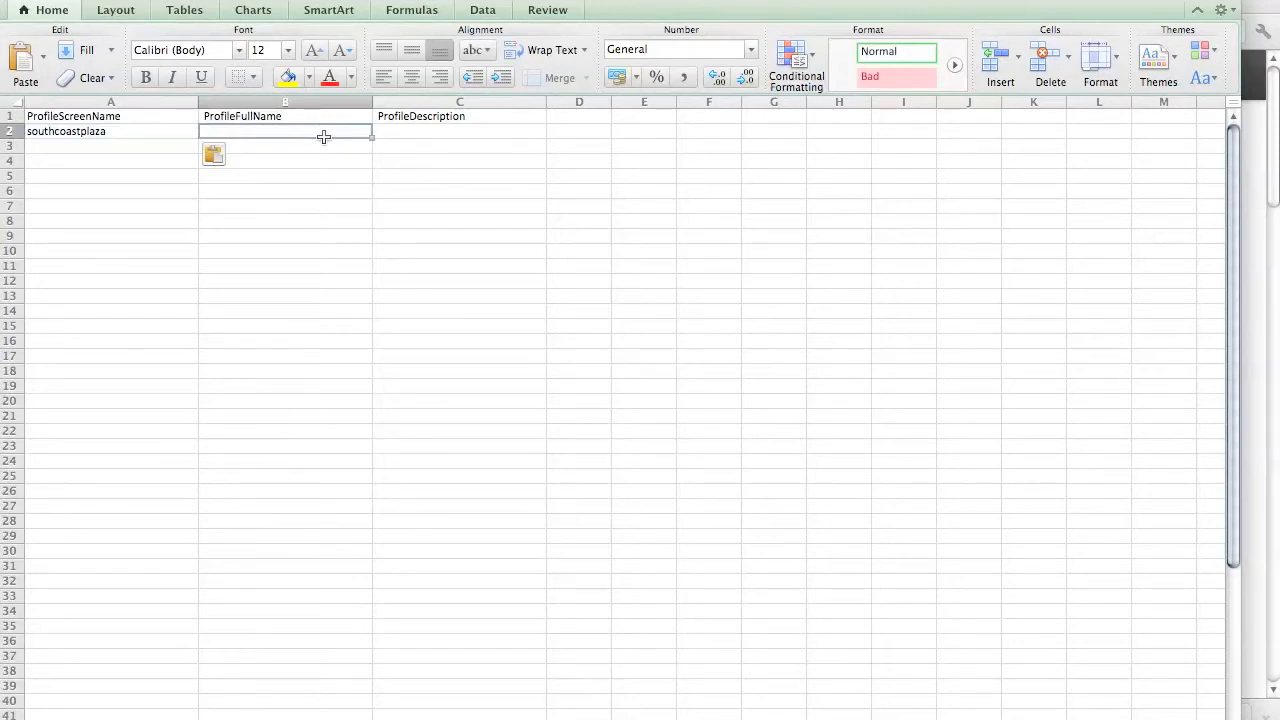
{"action": "type", "text": "Sout"}
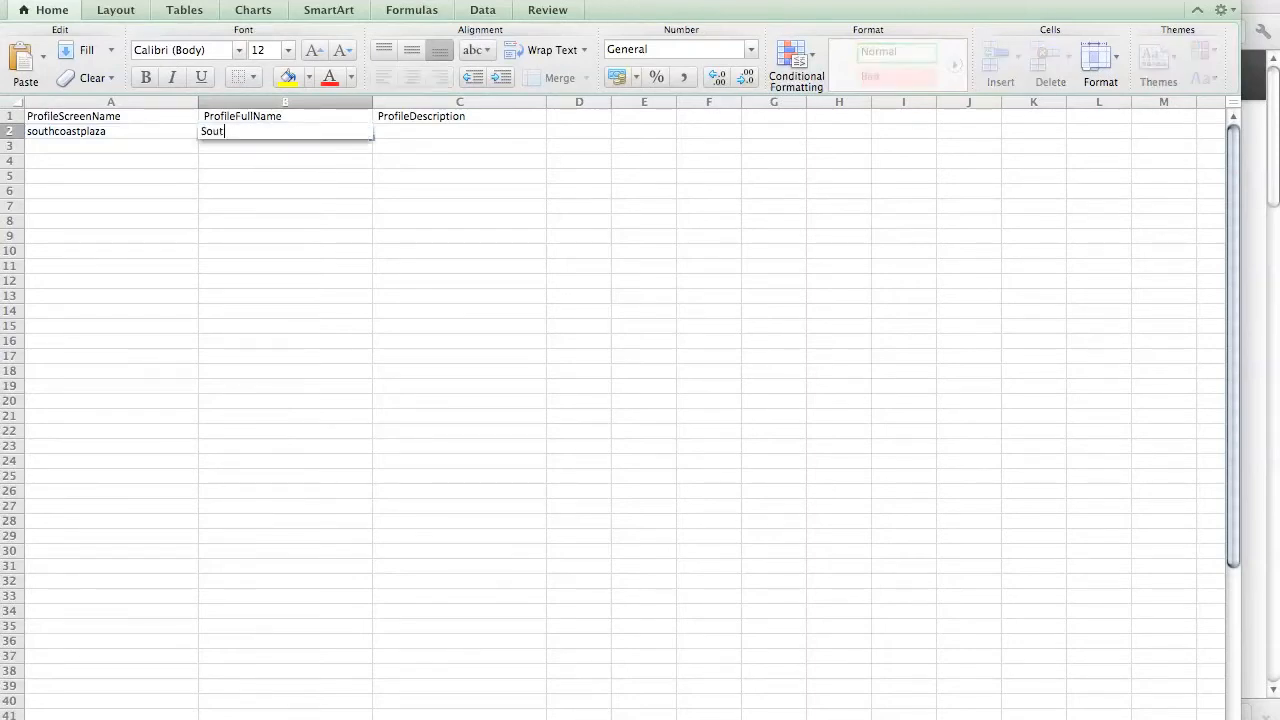
{"action": "type", "text": "h Cosa"}
{"action": "key", "text": "Tab"}
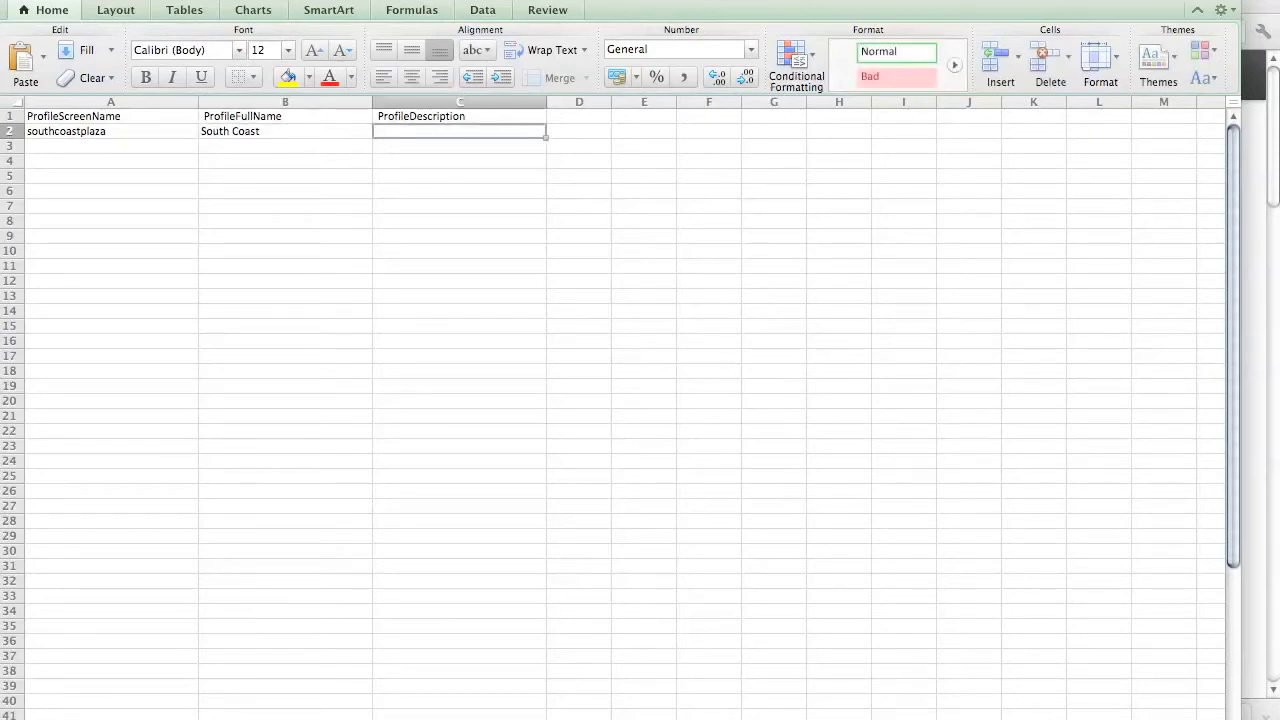
{"action": "type", "text": "Local Malls"}
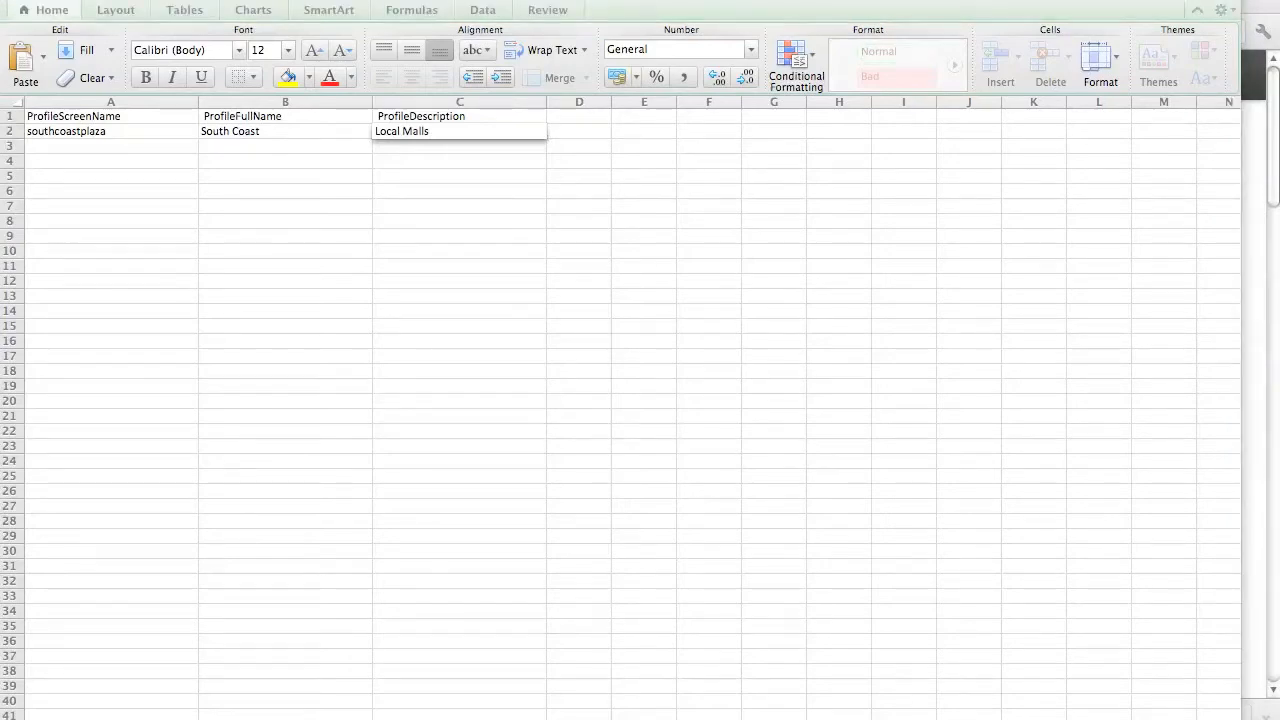
- Add the screen names santamonicaplc, delamofashion, ShopWestsidePav and westfieldcc in cells A3 to A6
{"action": "left_click", "coordinate": [130, 146]}
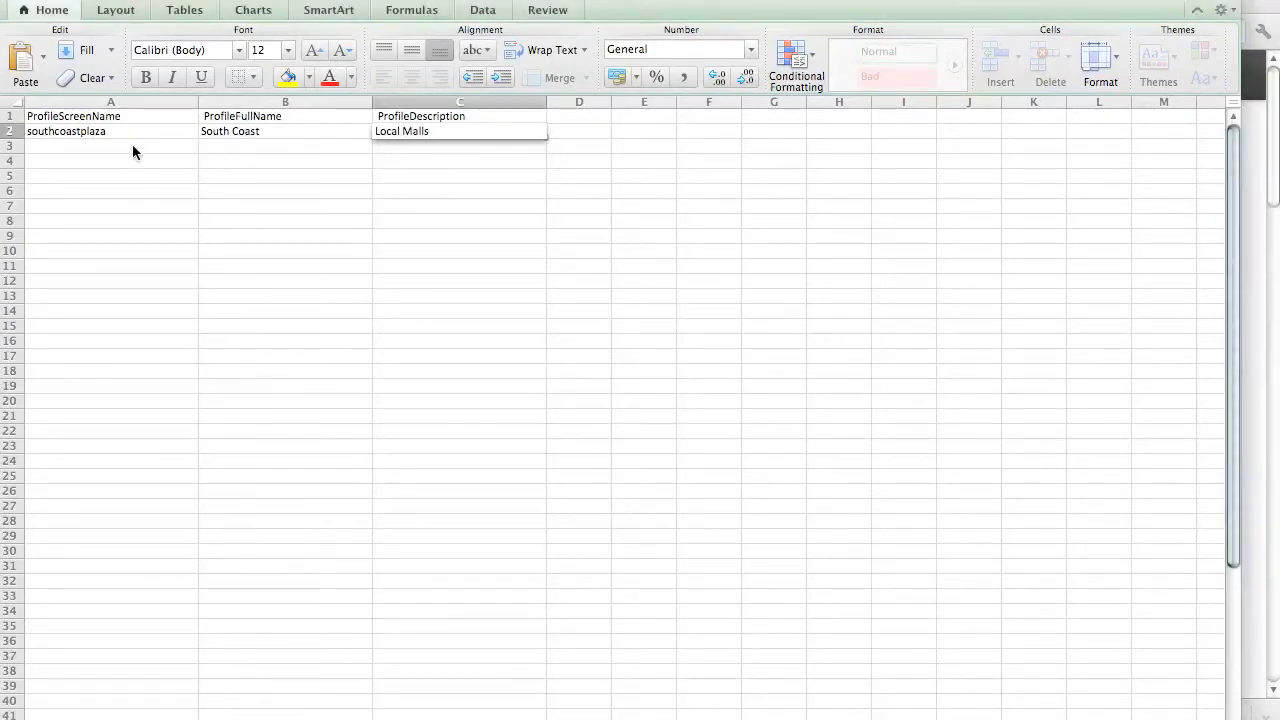
{"action": "left_click", "coordinate": [130, 146]}
{"action": "type", "text": "santamonicaplc delamofashion ShopWestsidePav westfieldcc"}
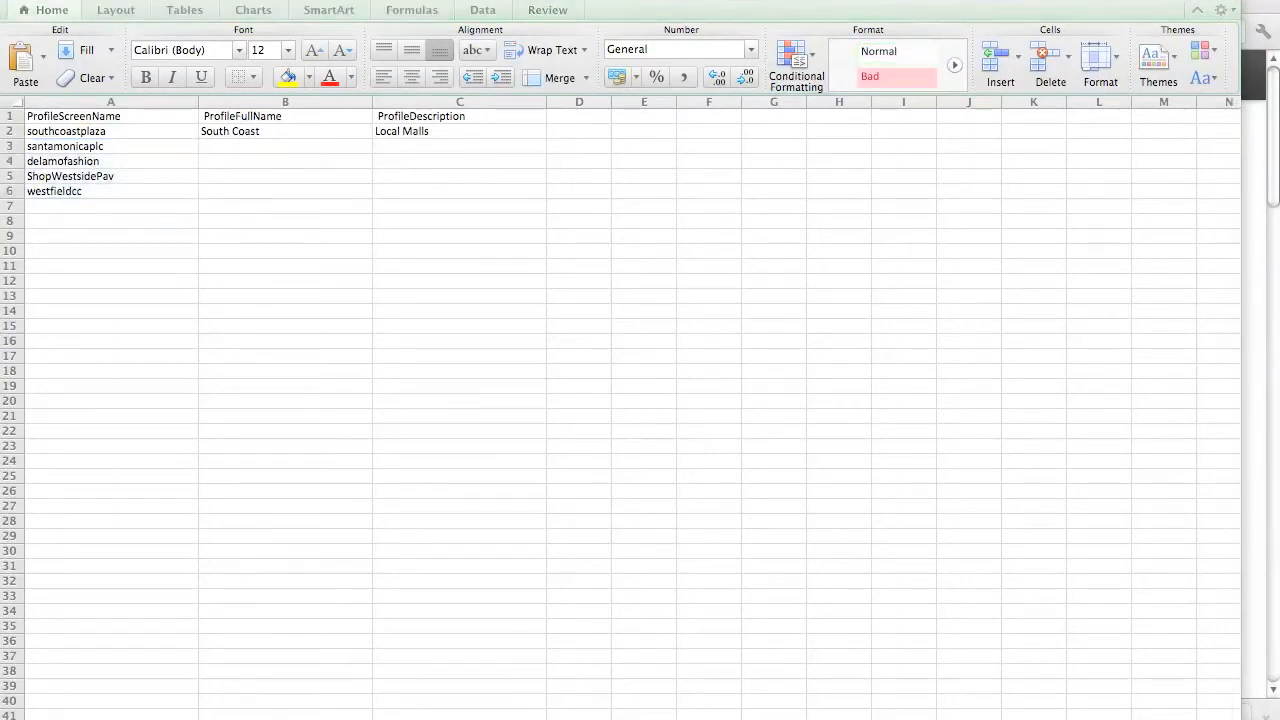
- Fill B3 to B6 with the full names SantaMonicaPlace, DelAmoFashionCenter, WestsidePavilion and WestfieldCenturyCity
{"action": "left_click", "coordinate": [341, 145]}
{"action": "left_click_drag", "start_coordinate": [341, 145], "coordinate": [333, 193]}
{"action": "type", "text": "SantaMonicaPlace DelAmoFashionCenter WestsidePavilion WestfieldCenturyCity"}
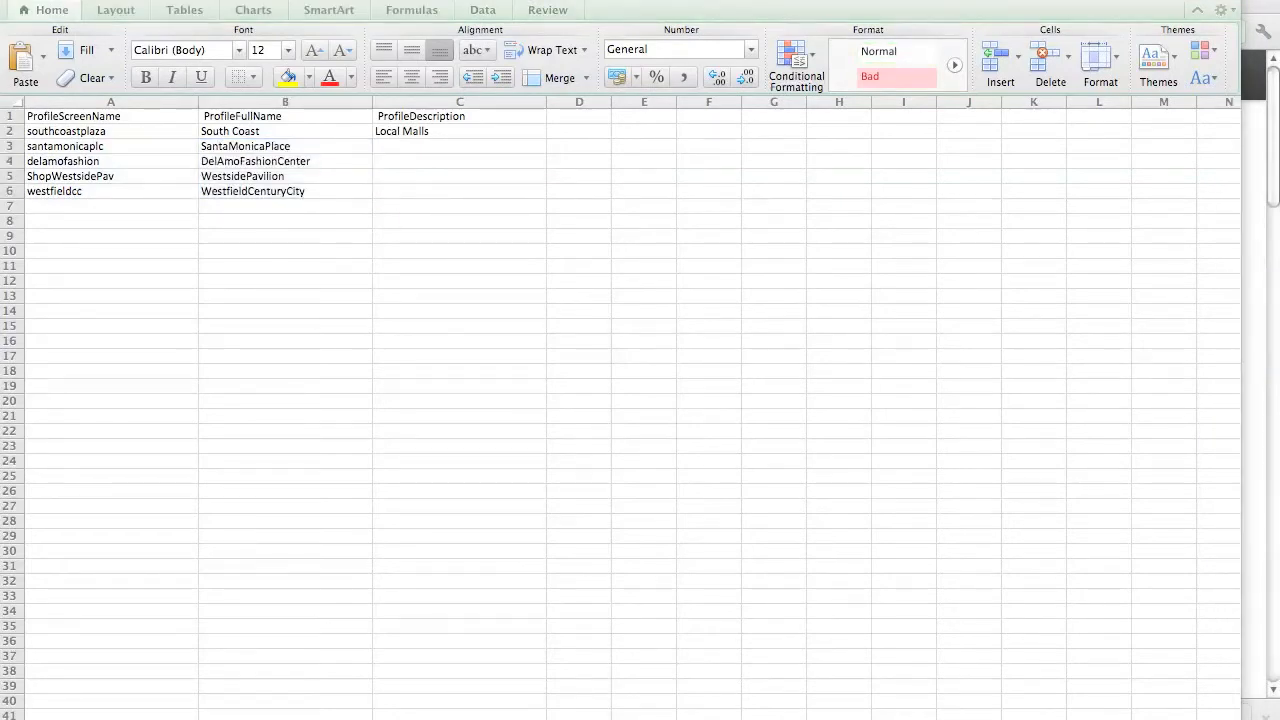
- Fill the profile descriptions in C3 to C6 with "Local Malls"
{"action": "left_click", "coordinate": [463, 144]}
{"action": "left_click_drag", "start_coordinate": [480, 190], "coordinate": [486, 143]}
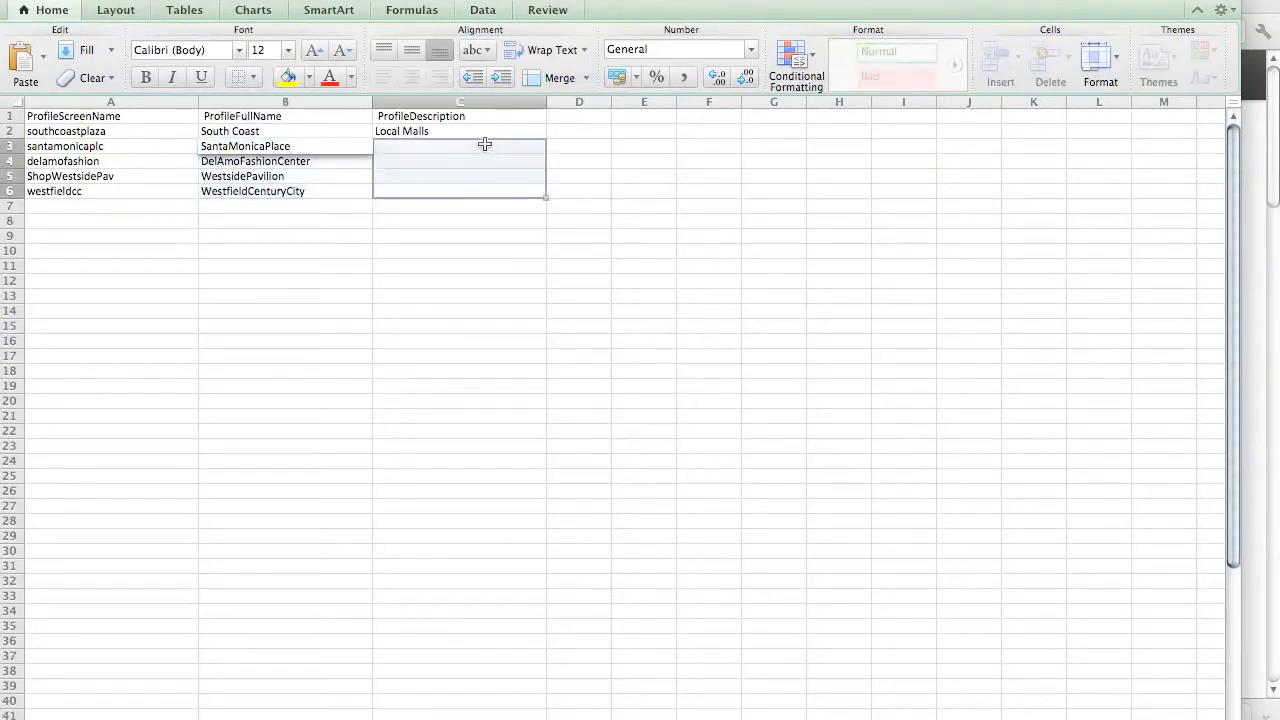
{"action": "key", "text": "super+v"}
{"action": "left_click", "coordinate": [486, 281]}
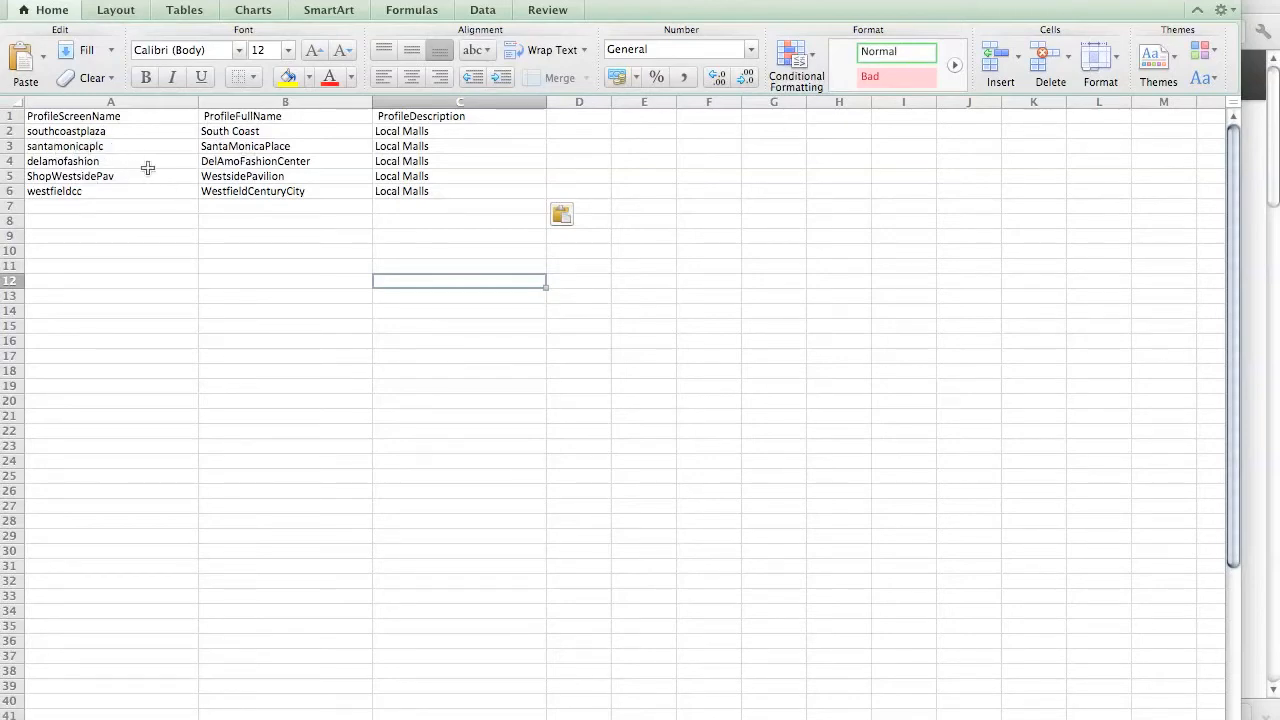
- Save the sheet in Downloads as the CSV file "Twitter local malls.csv", accepting the loss of unsupported features
{"action": "left_click", "coordinate": [80, 2]}
{"action": "left_click", "coordinate": [117, 135]}
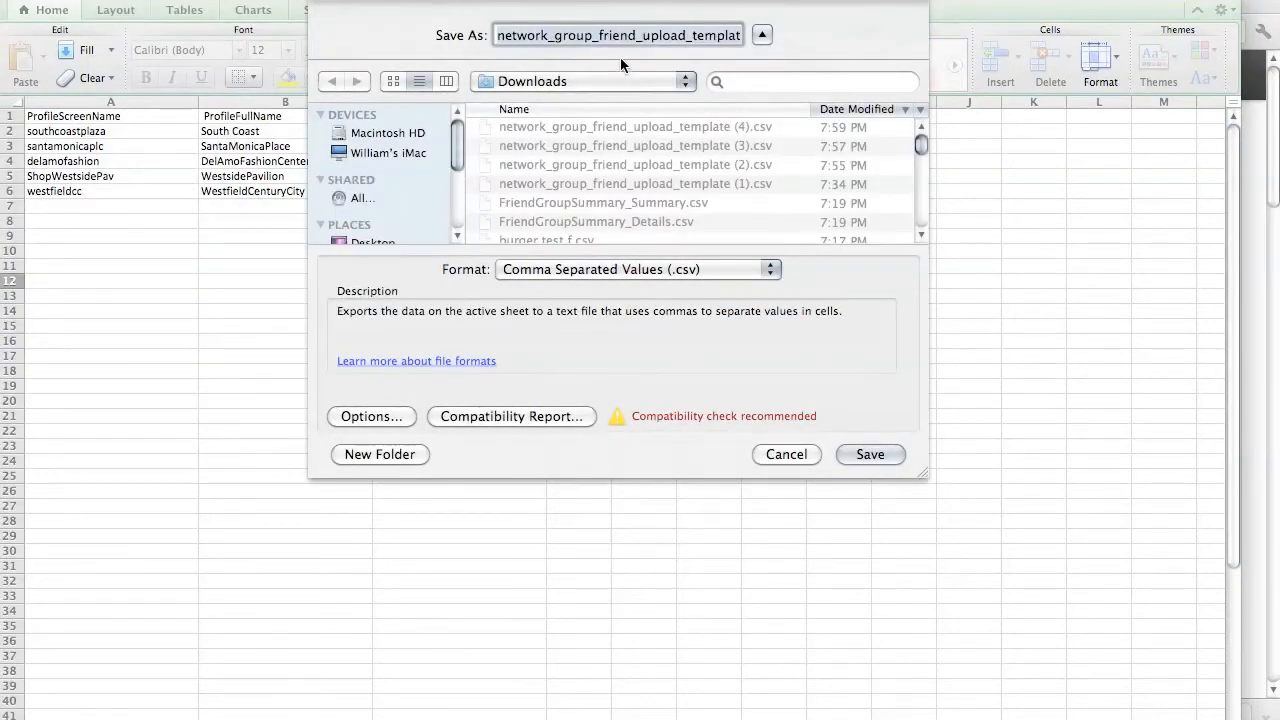
{"action": "type", "text": "Twitter local malls.csv"}
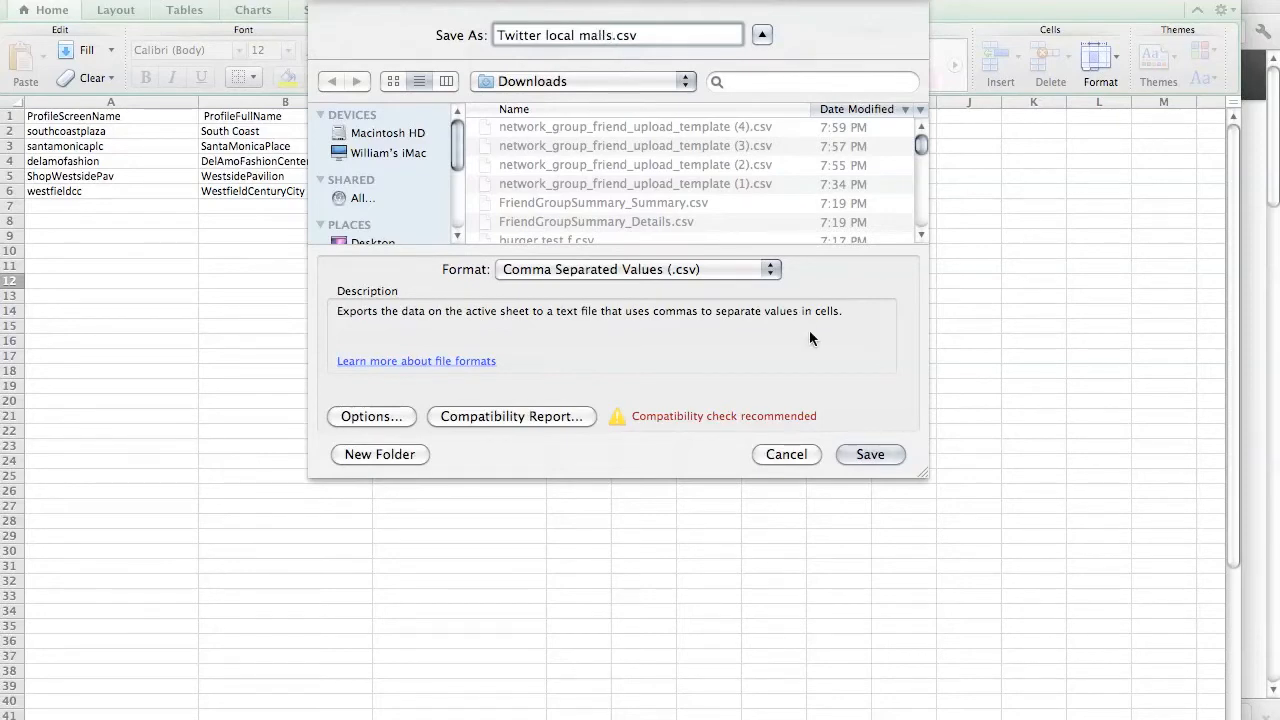
{"action": "left_click", "coordinate": [870, 455]}
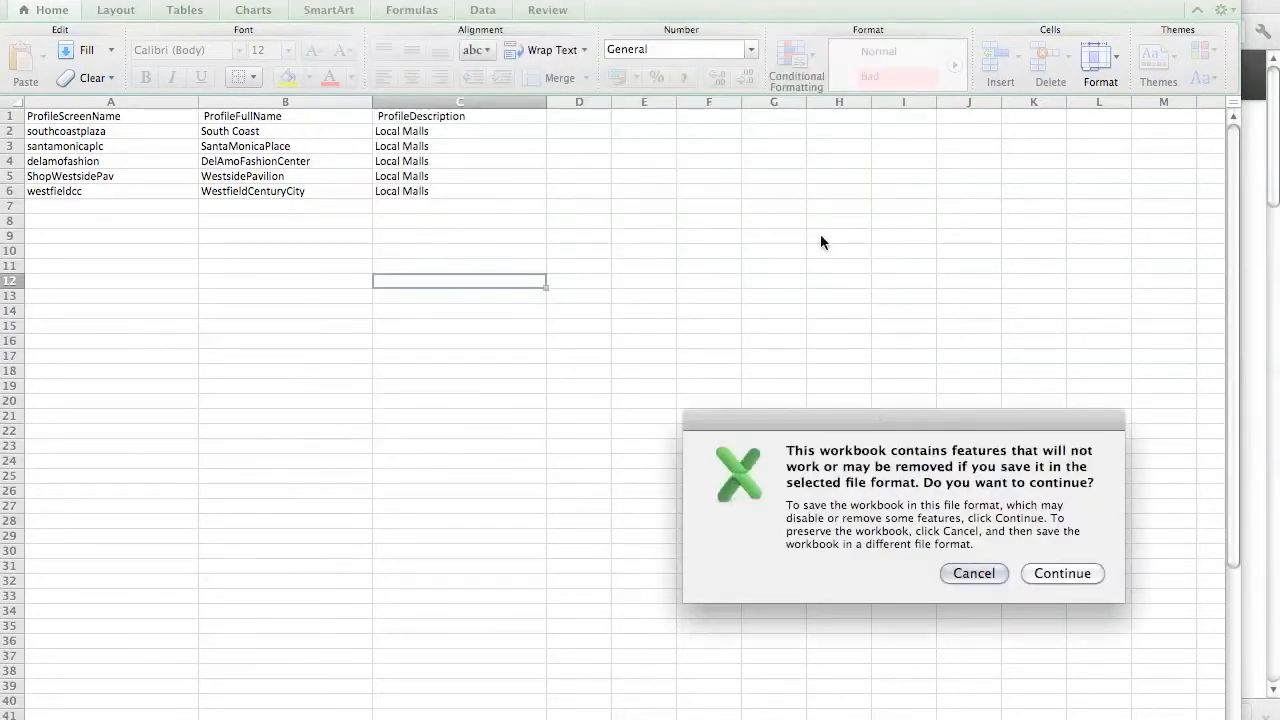
{"action": "left_click", "coordinate": [1066, 574]}
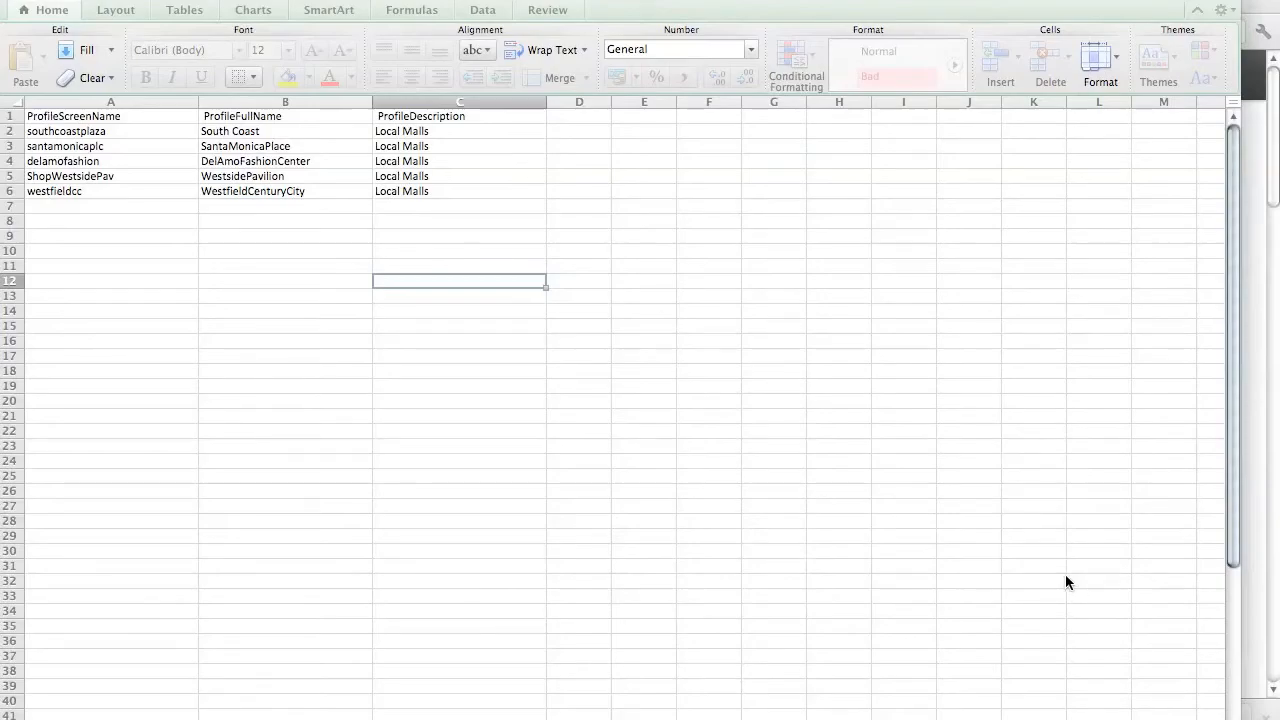
- Return to Social Office Suite in the browser and upload "Twitter local malls.csv" from Downloads as the Competitors group's Twitter friend list
{"action": "left_click", "coordinate": [5, 340]}
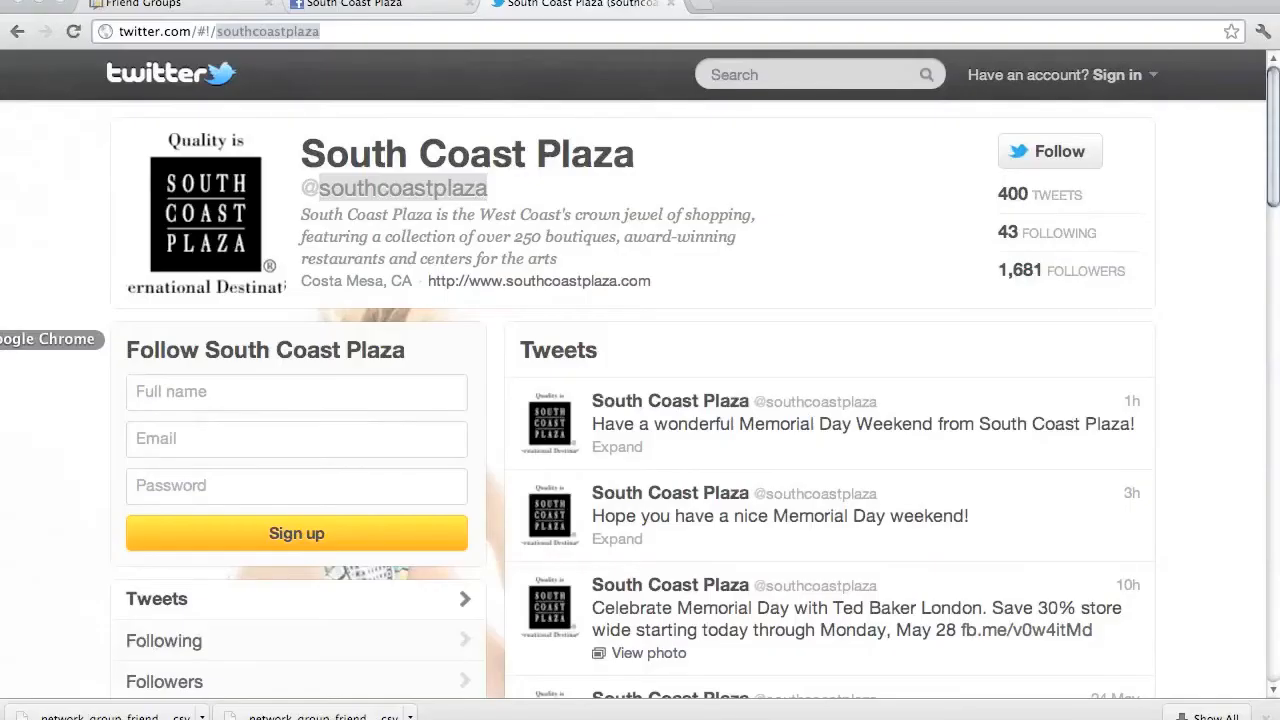
{"action": "left_click", "coordinate": [167, 8]}
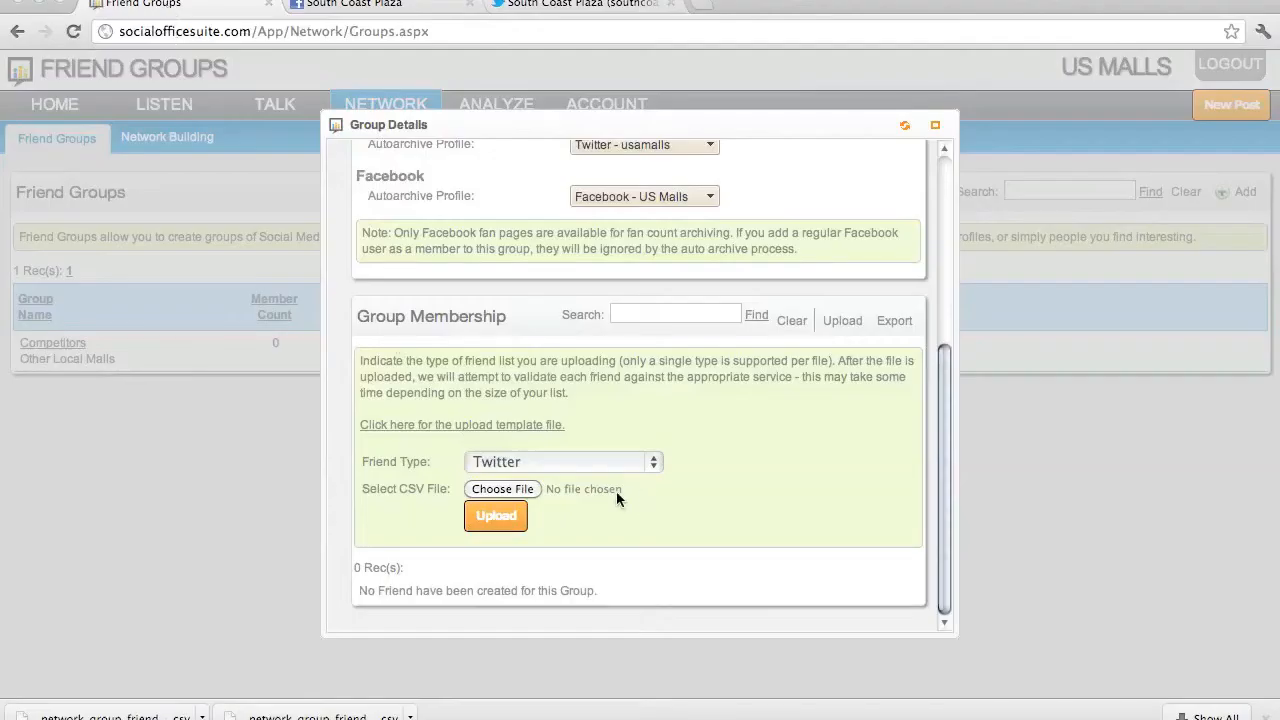
{"action": "left_click", "coordinate": [502, 490]}
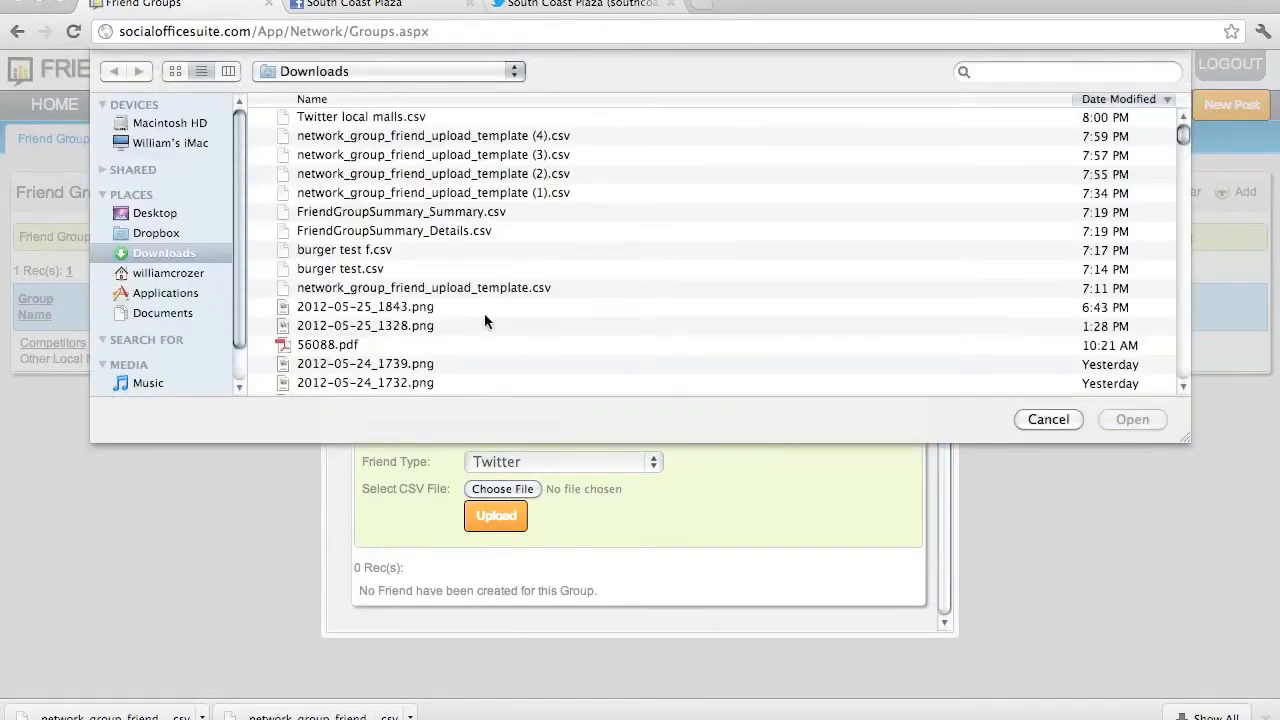
{"action": "double_click", "coordinate": [386, 119]}
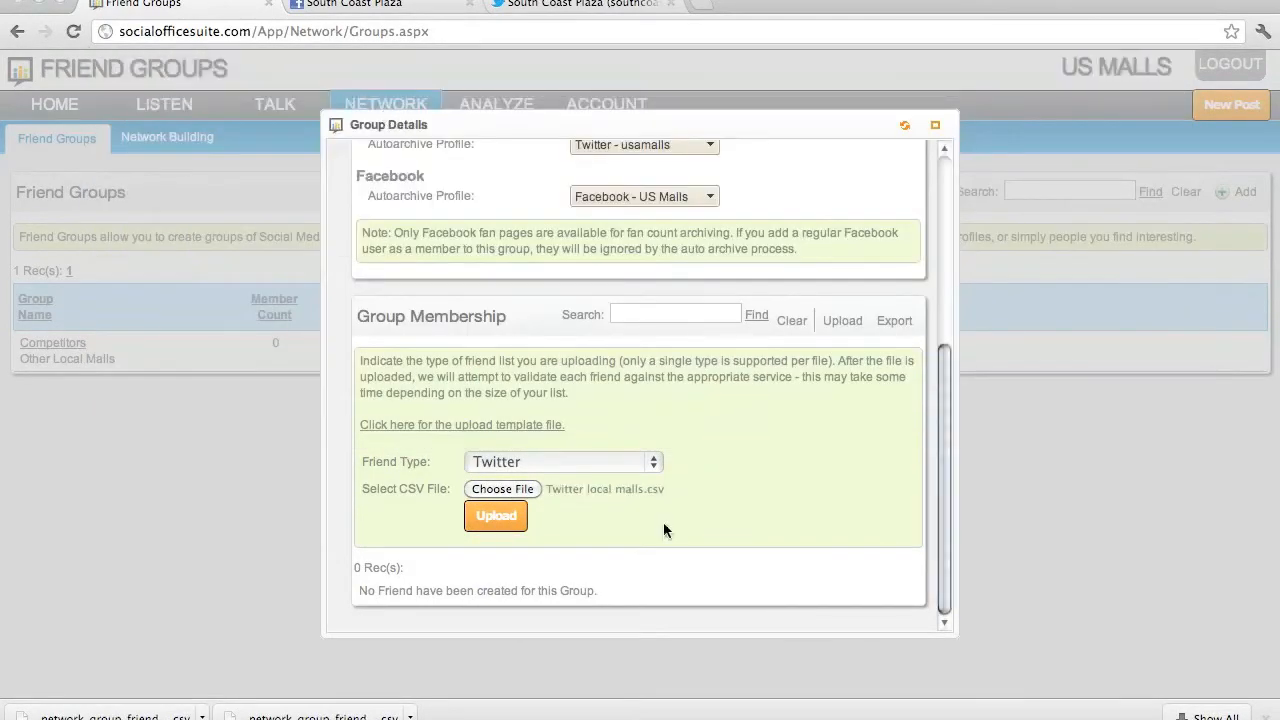
{"action": "left_click", "coordinate": [484, 520]}
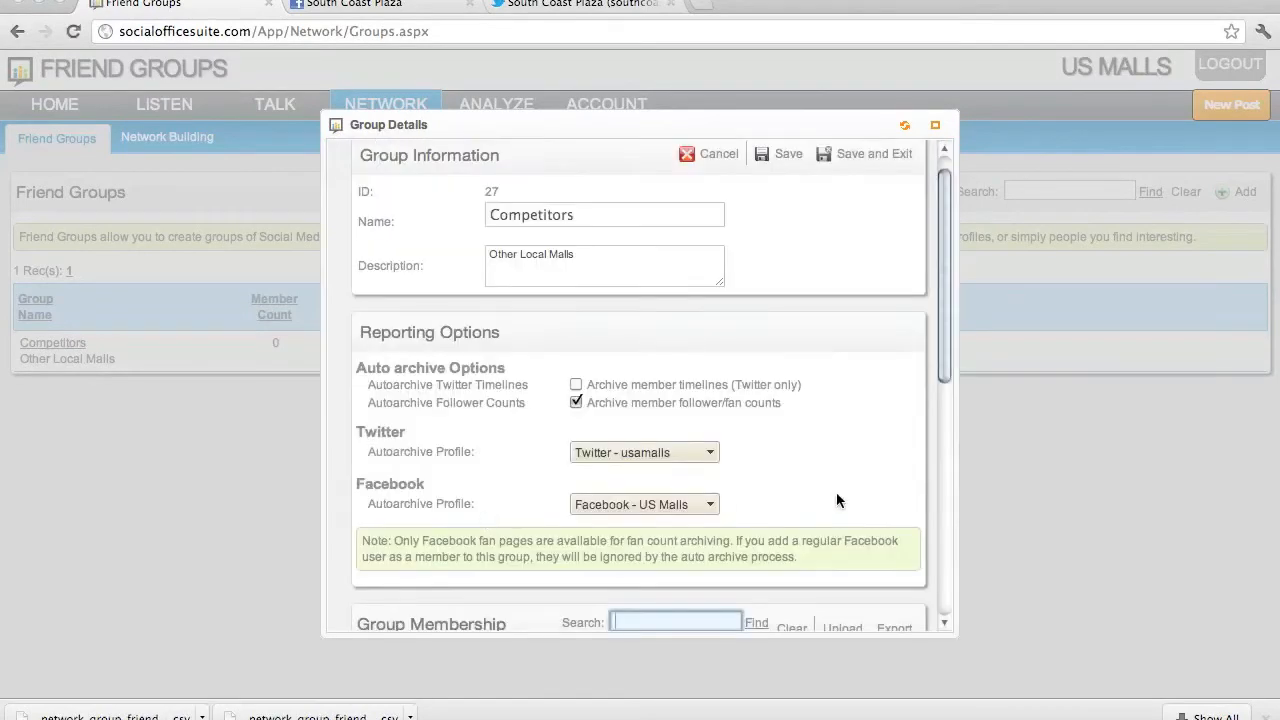
{"action": "scroll", "coordinate": [838, 500], "scroll_direction": "down", "scroll_amount": 5}
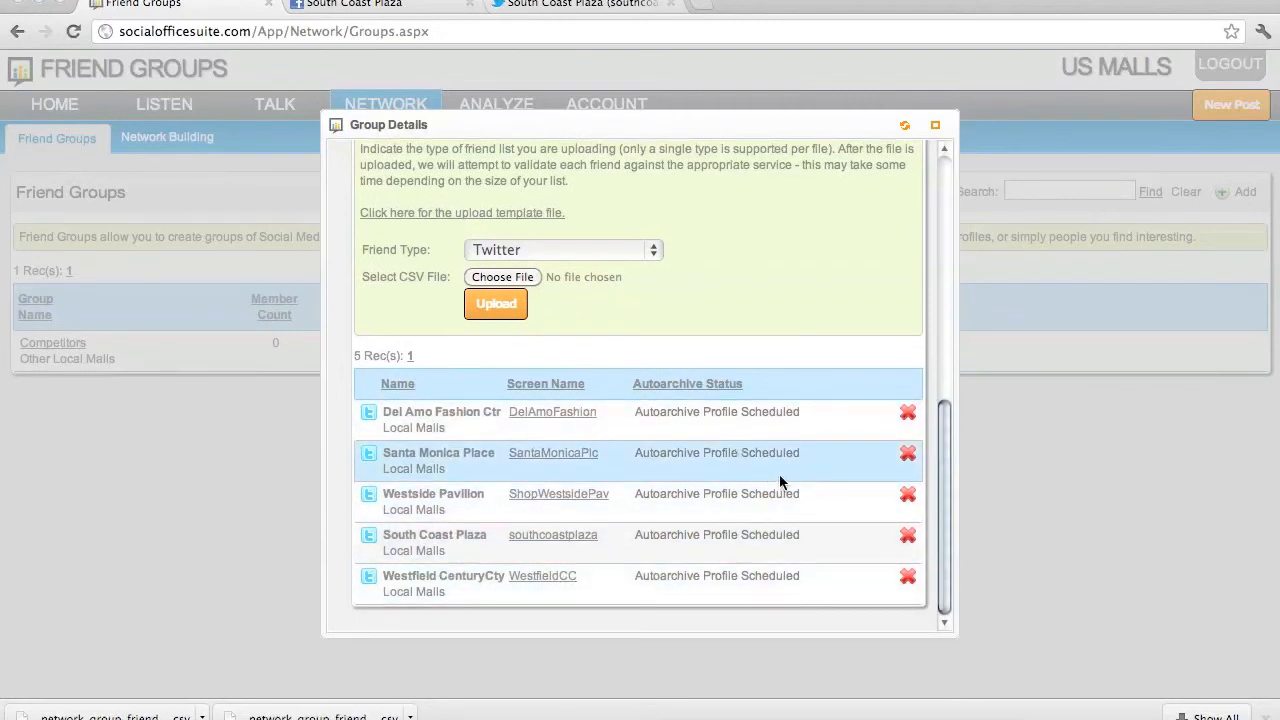
- Set the friend type to Facebook, save a new copy of the upload template in Downloads and open it in Excel
{"action": "scroll", "coordinate": [779, 474], "scroll_direction": "up", "scroll_amount": 1}
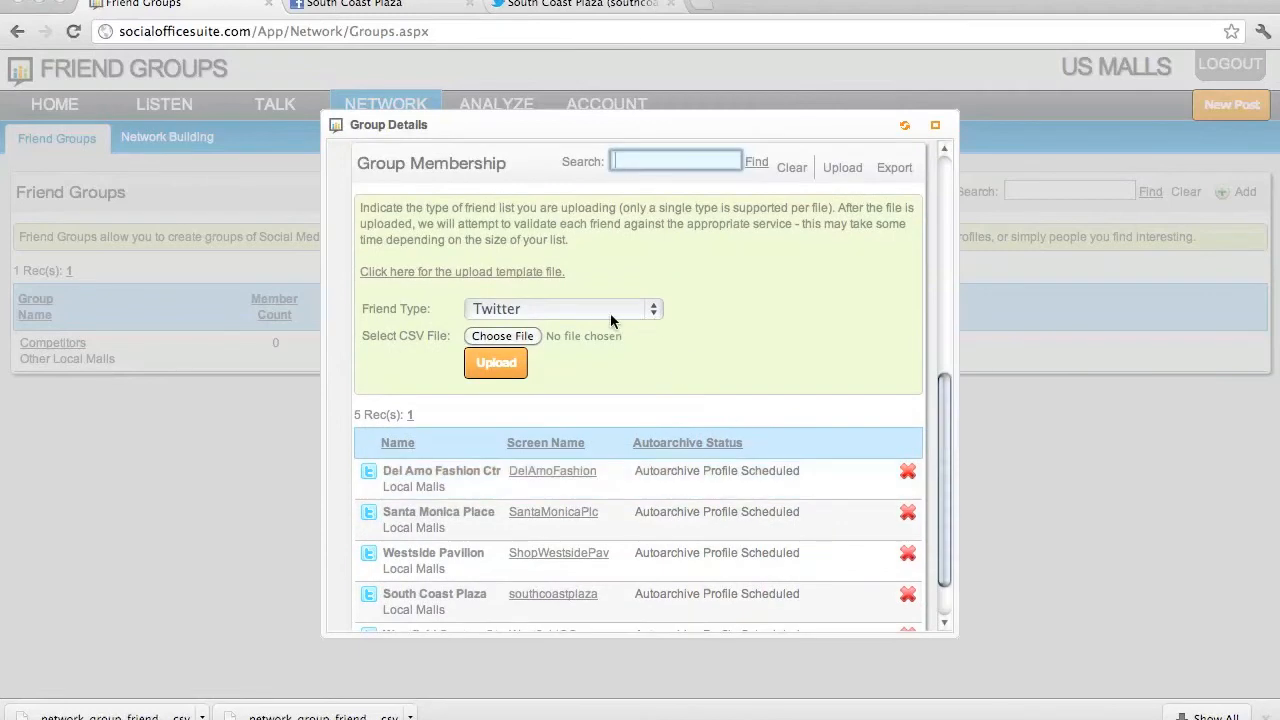
{"action": "left_click", "coordinate": [576, 311]}
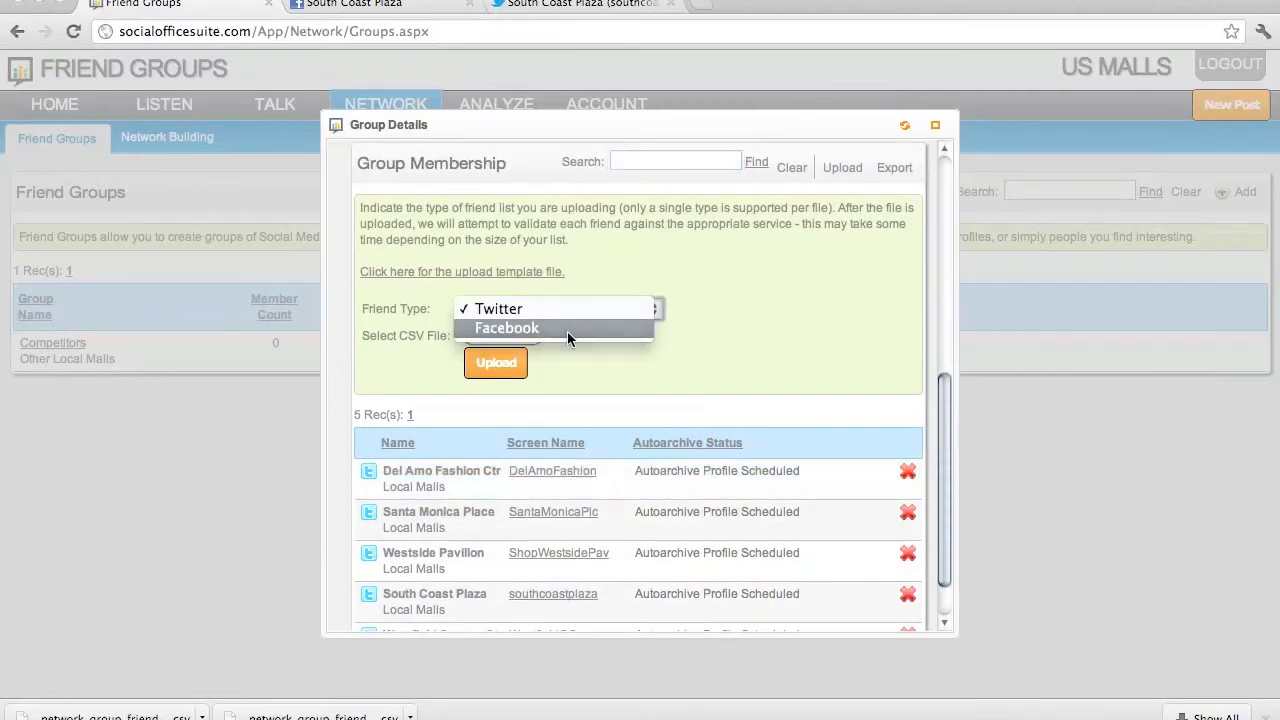
{"action": "left_click", "coordinate": [568, 332]}
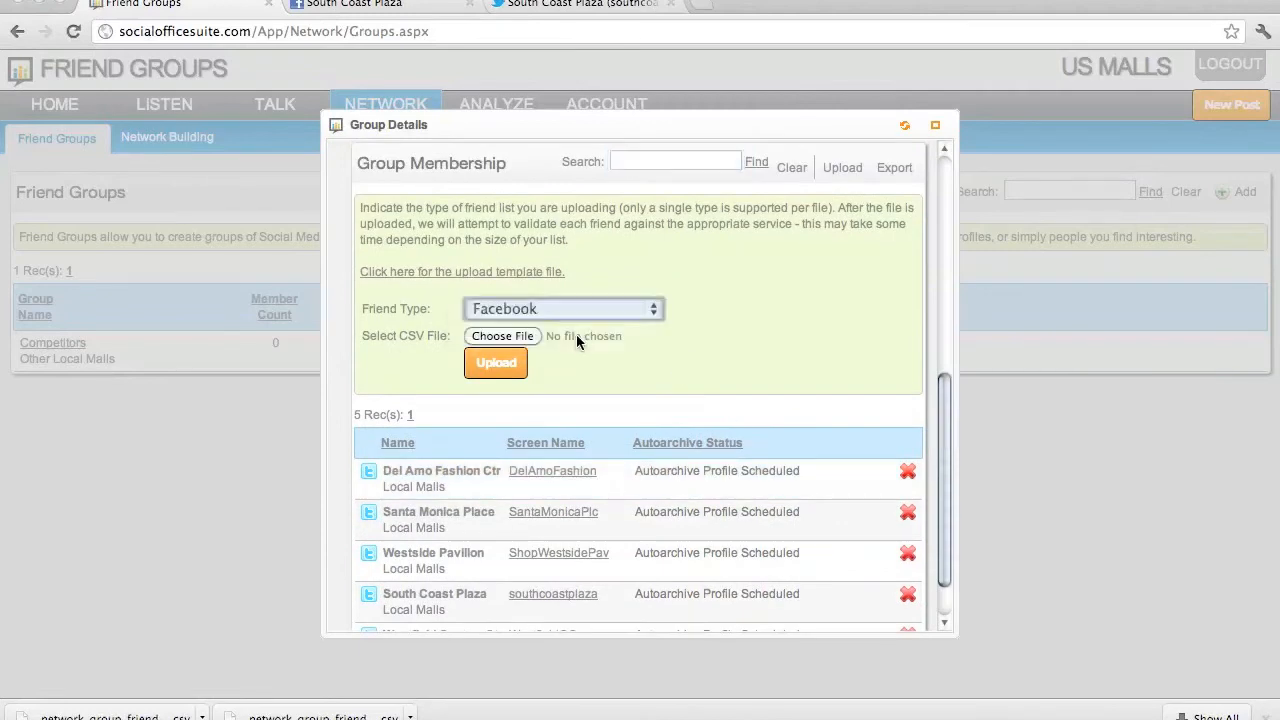
{"action": "left_click", "coordinate": [439, 271]}
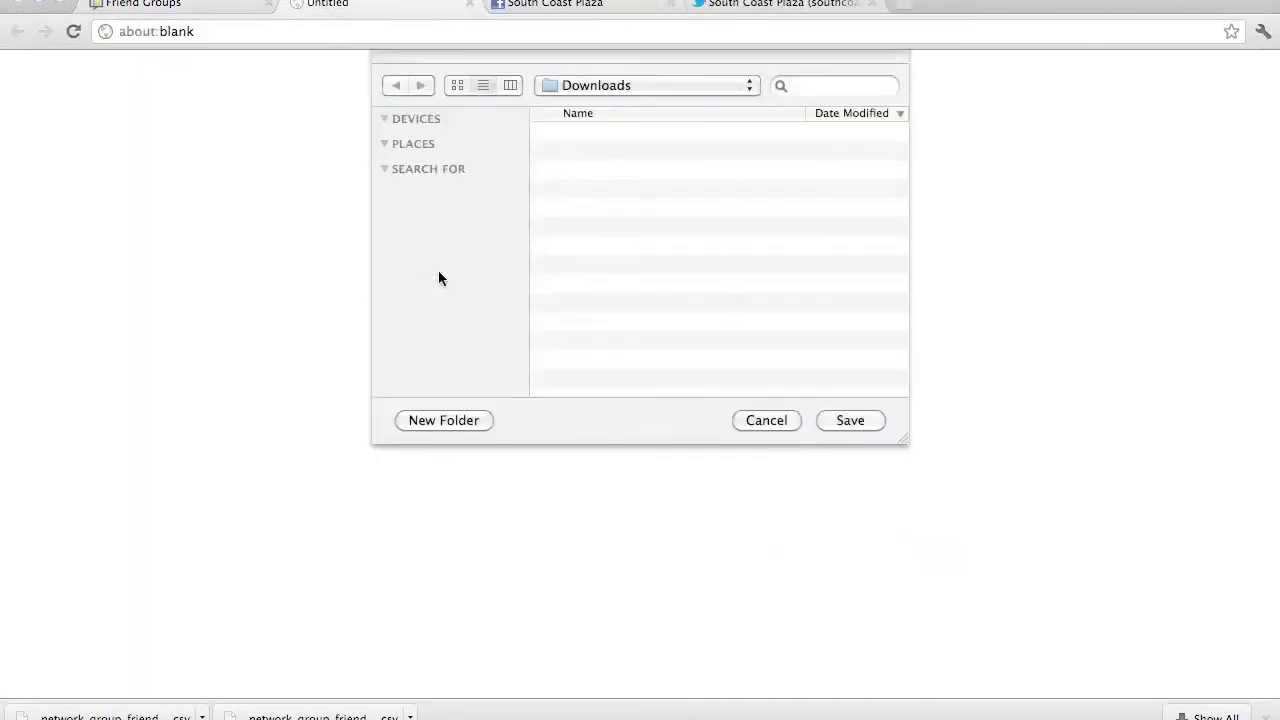
{"action": "left_click", "coordinate": [851, 466]}
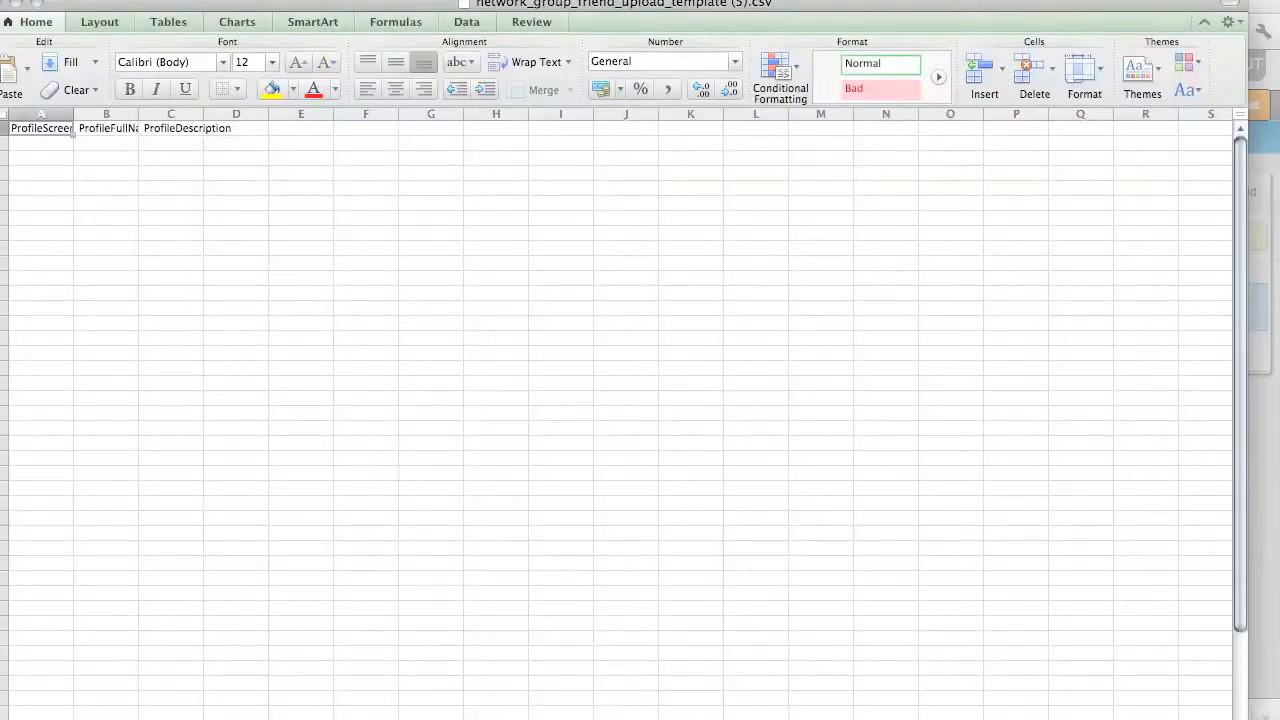
- Widen columns A to C of the template to 23.17 (2.00 inches)
{"action": "left_click_drag", "start_coordinate": [62, 114], "coordinate": [160, 140]}
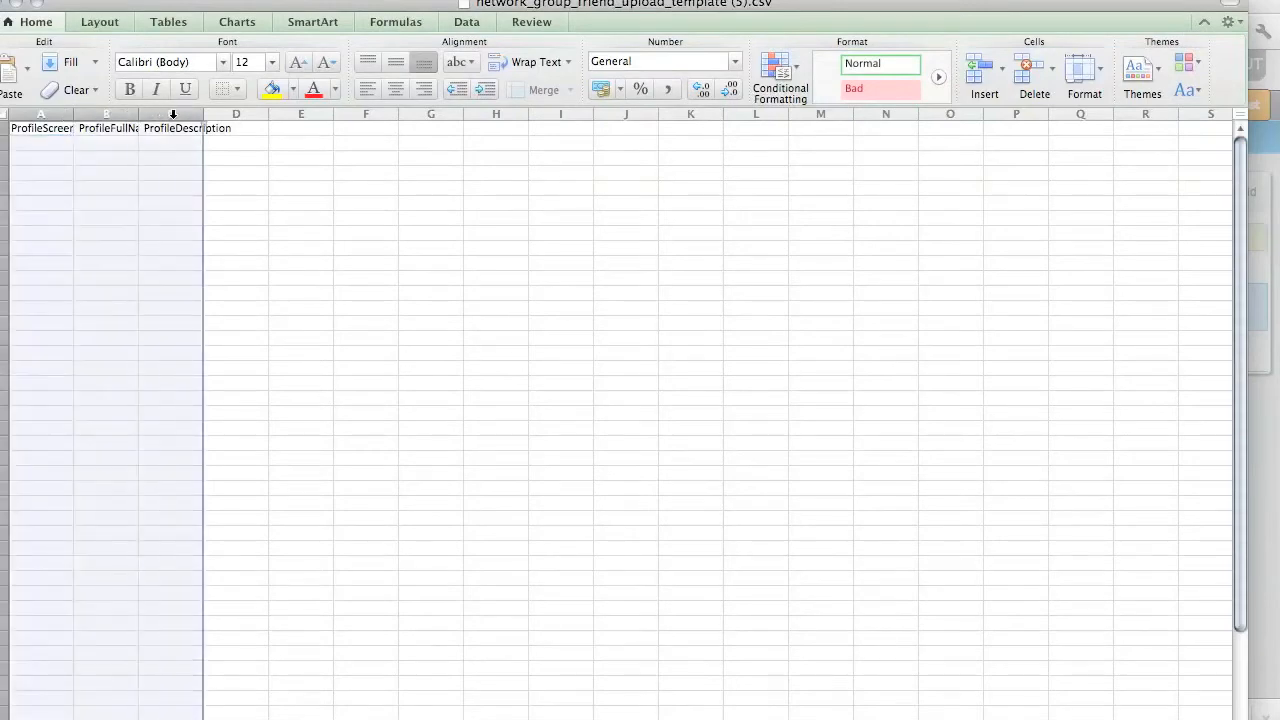
{"action": "left_click_drag", "start_coordinate": [165, 111], "coordinate": [216, 111]}
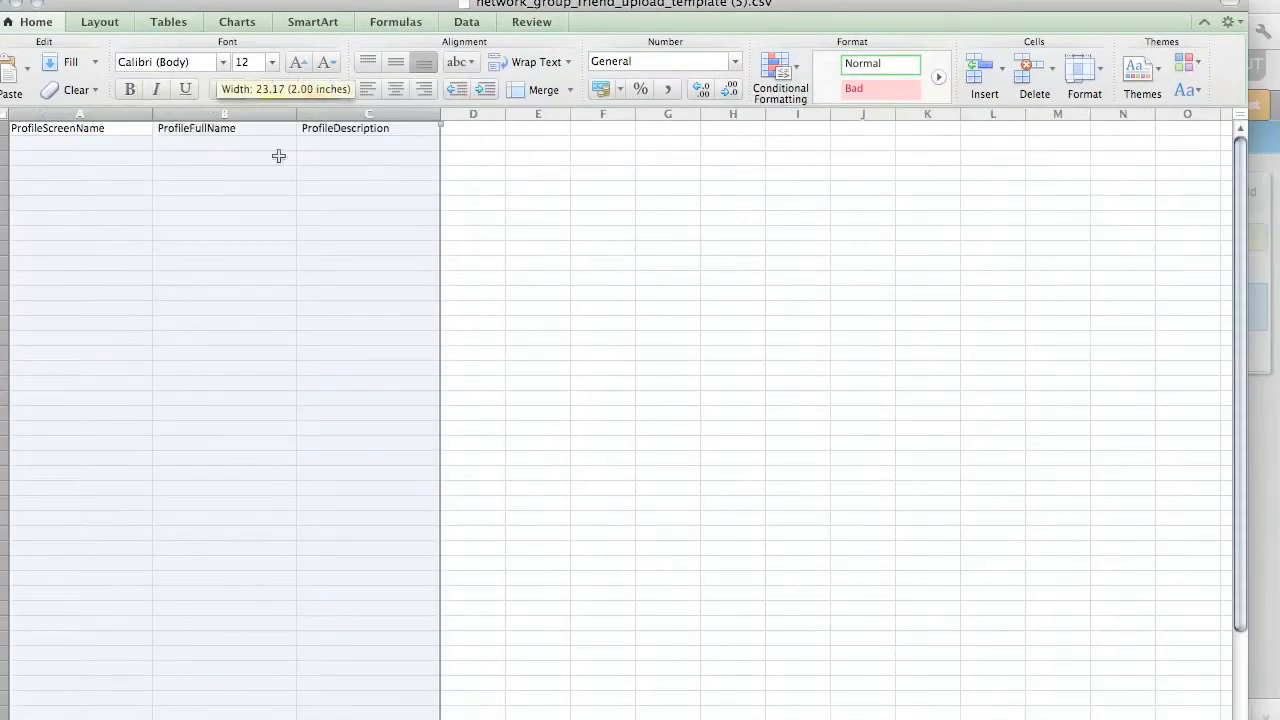
{"action": "left_click", "coordinate": [530, 216]}
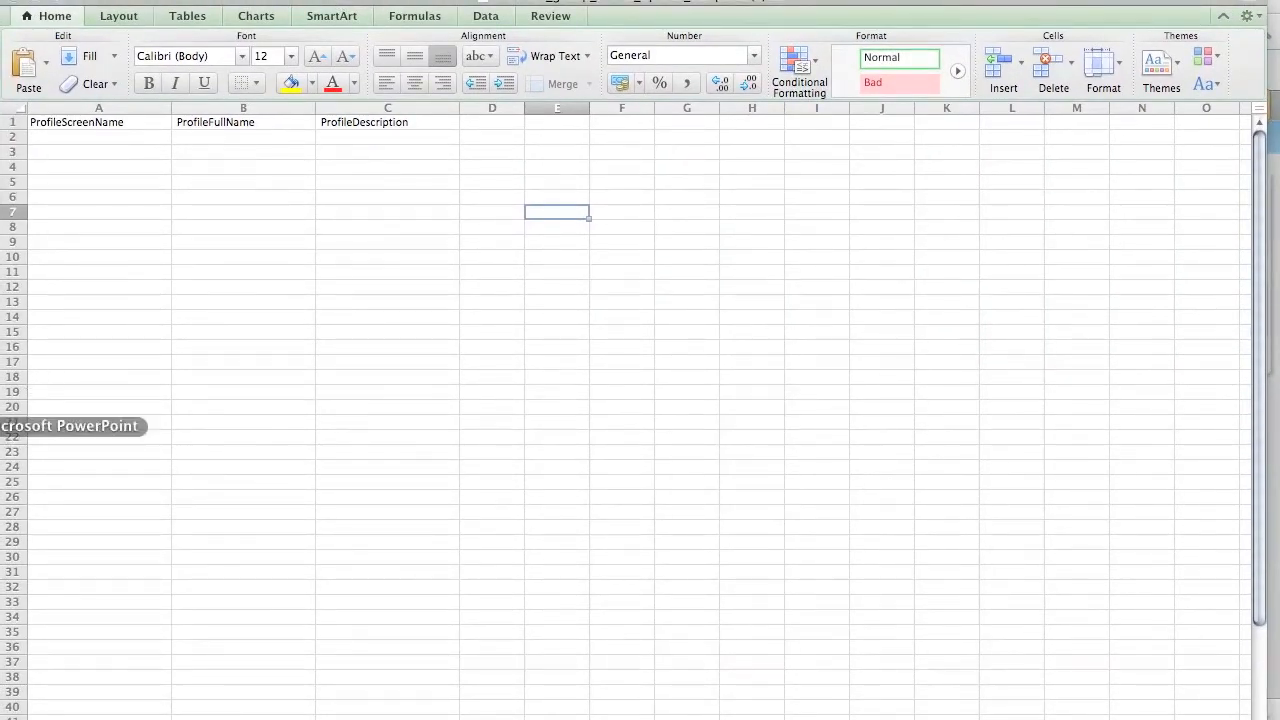
- Copy the page name southcoastplaza from the South Coast Plaza Facebook address in the browser into cell A2 of the Excel template
{"action": "left_click", "coordinate": [4, 338]}
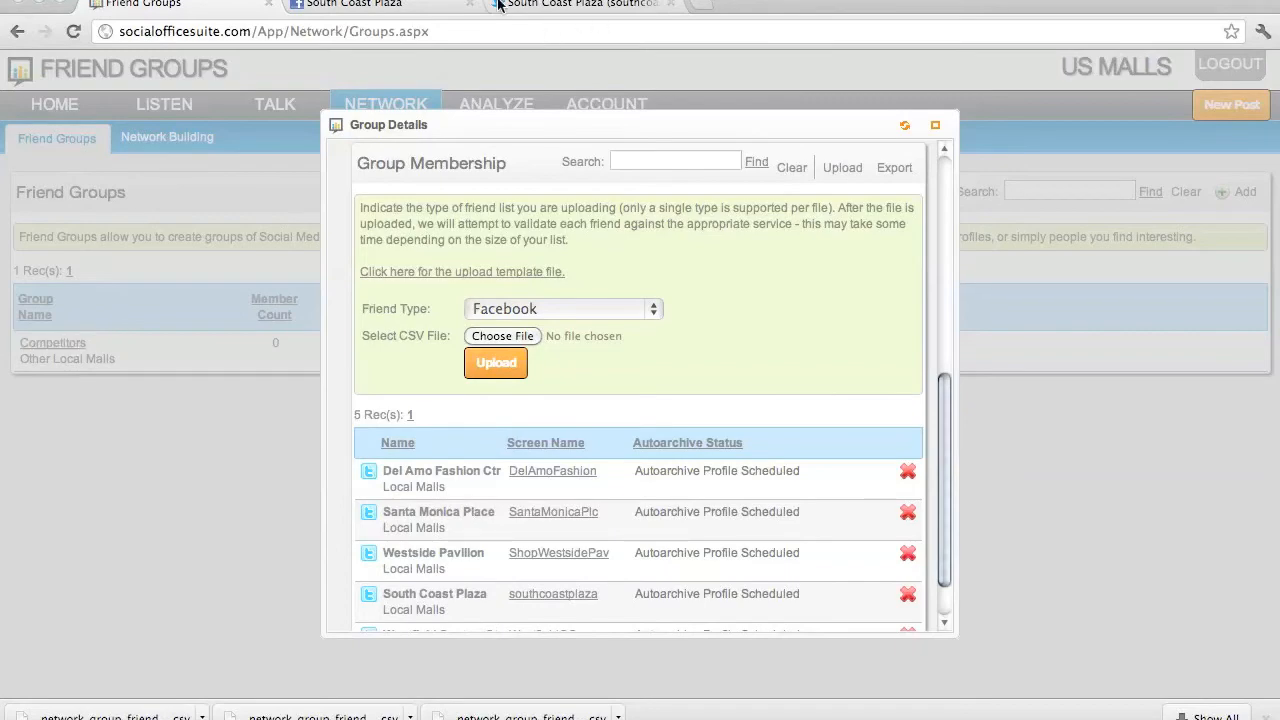
{"action": "left_click", "coordinate": [405, 6]}
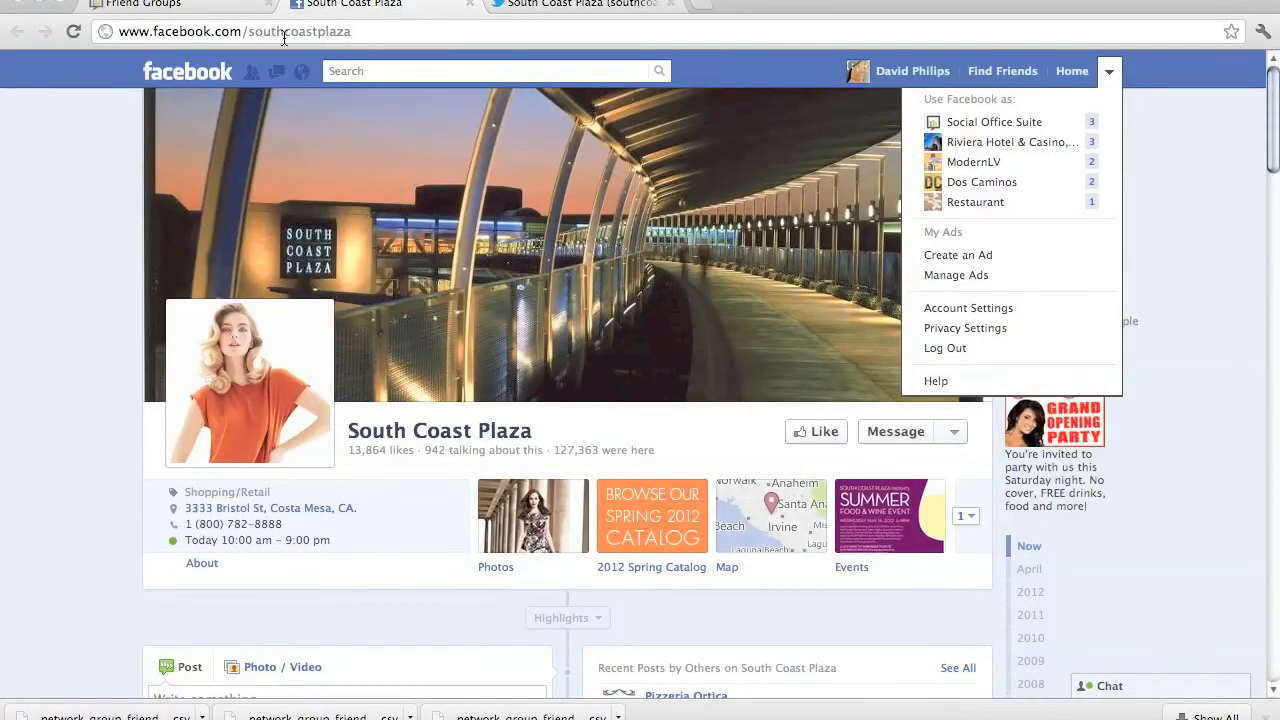
{"action": "left_click_drag", "start_coordinate": [353, 32], "coordinate": [250, 40]}
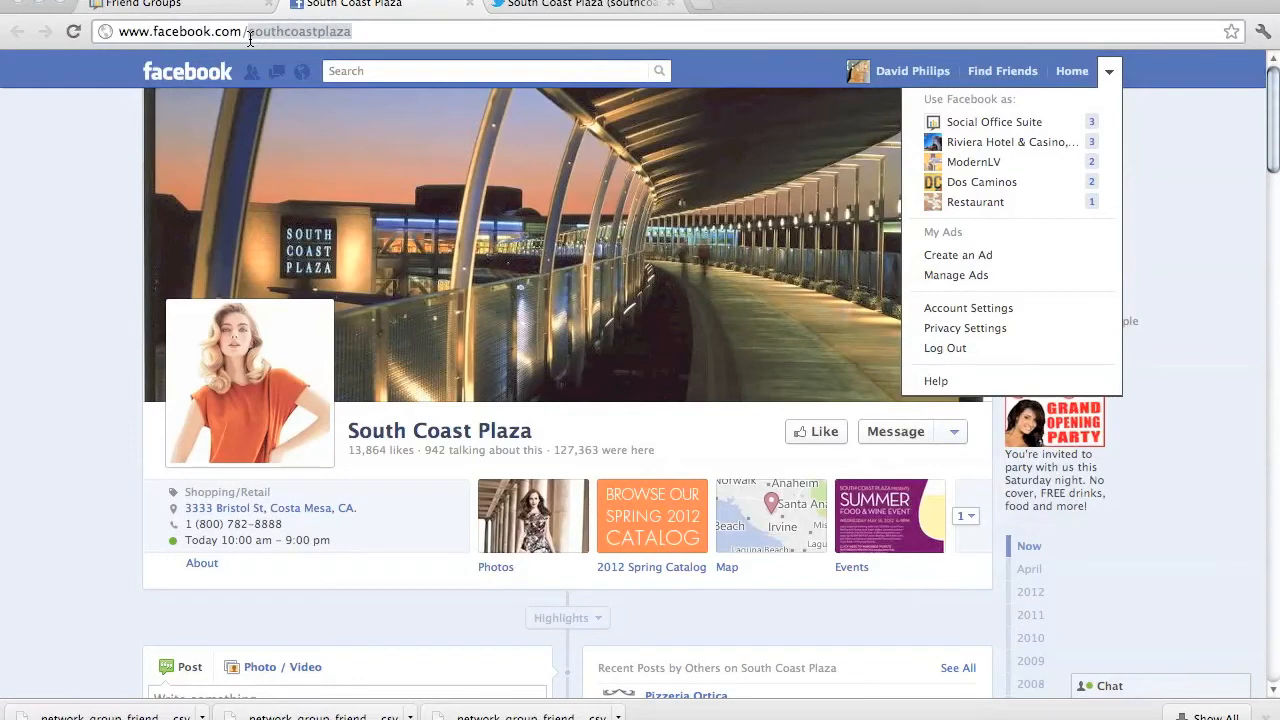
{"action": "left_click", "coordinate": [248, 35]}
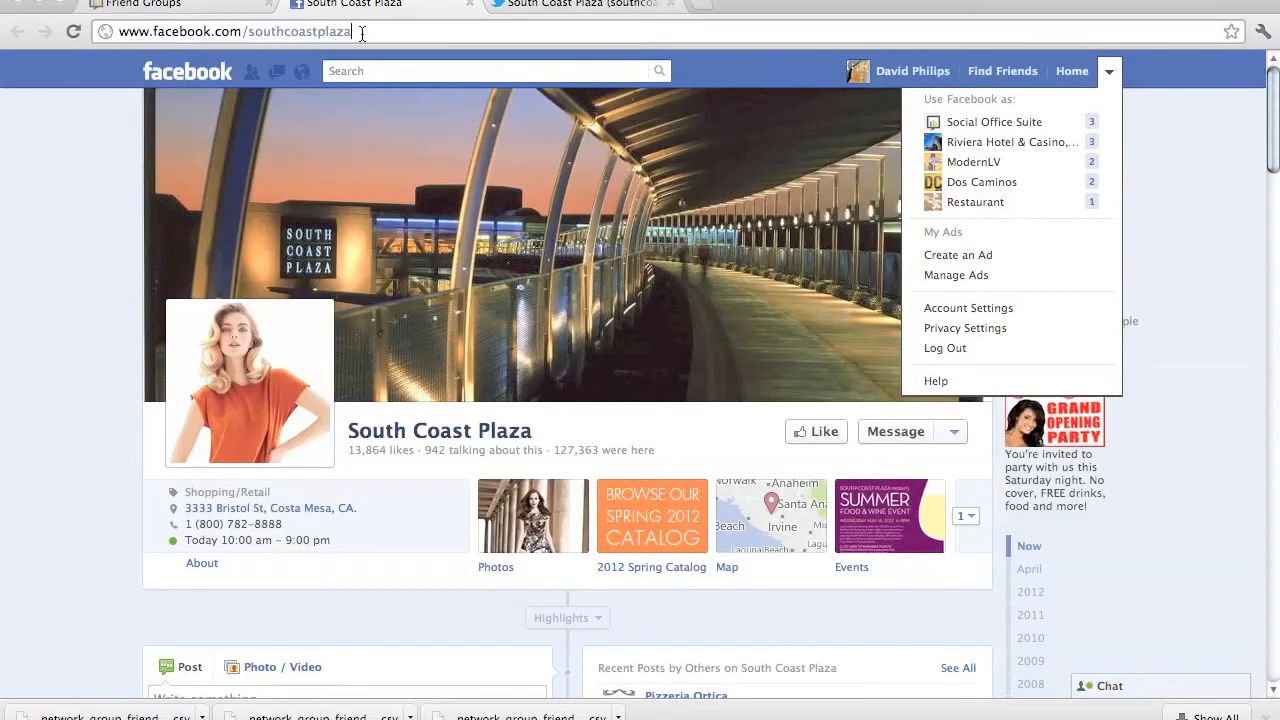
{"action": "left_click_drag", "start_coordinate": [358, 32], "coordinate": [245, 36]}
{"action": "key", "text": "super+c"}
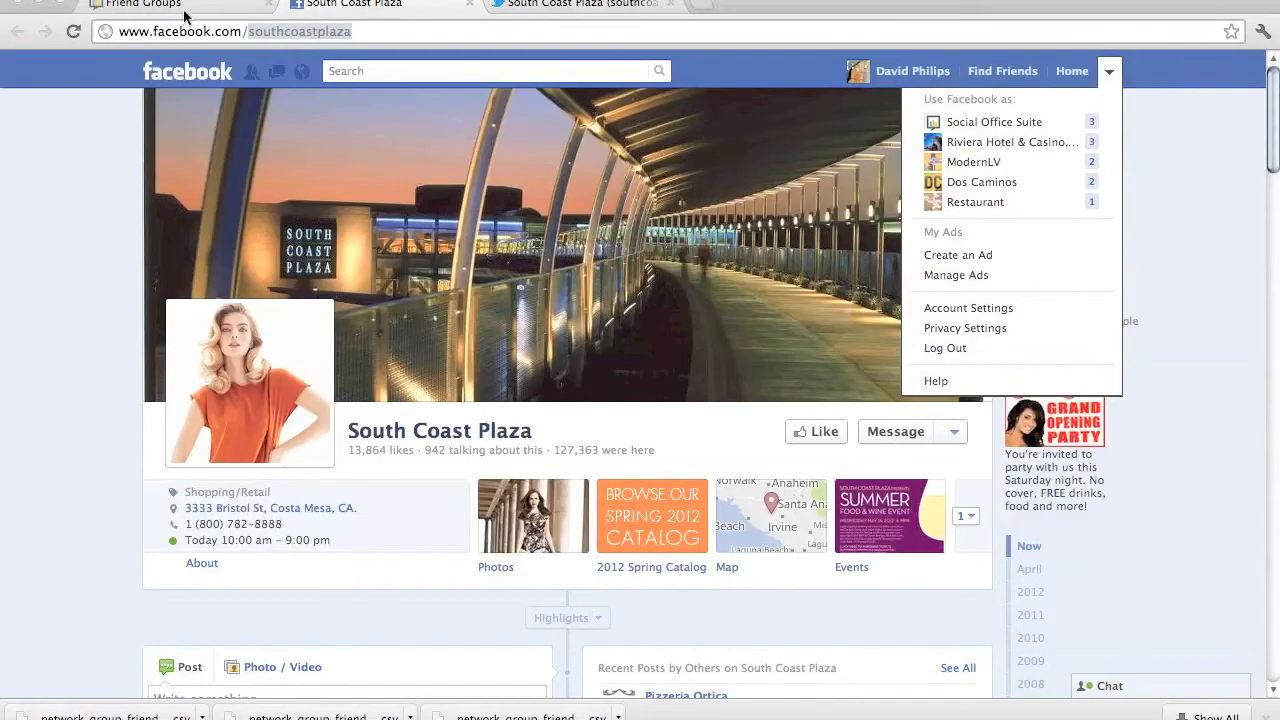
{"action": "left_click", "coordinate": [331, 717]}
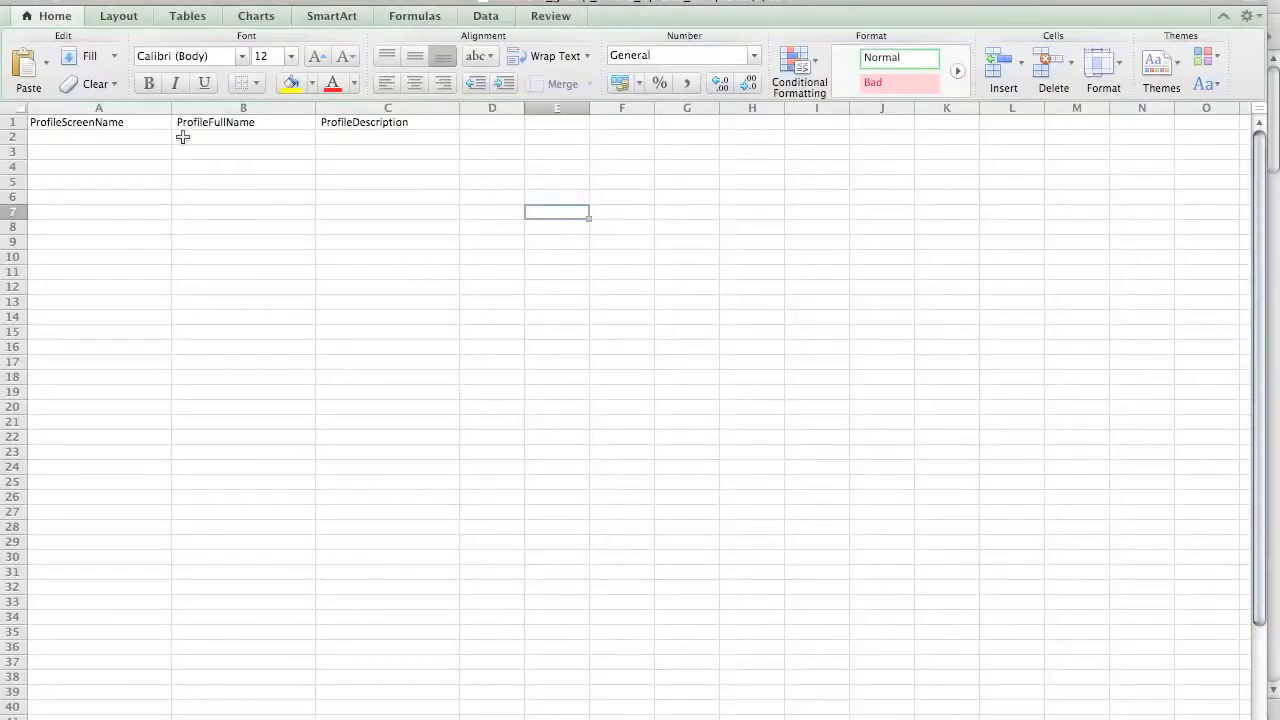
{"action": "left_click", "coordinate": [141, 140]}
{"action": "key", "text": "super+v"}
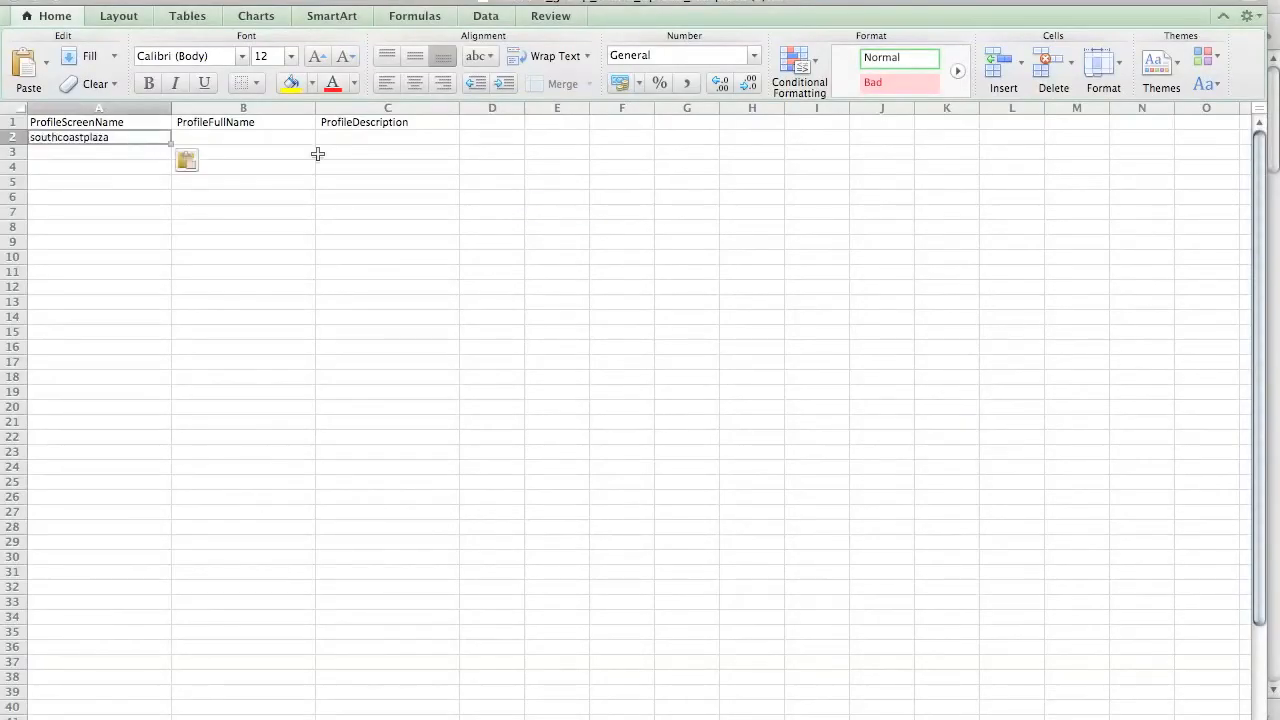
- Enter "South Coast Plaza" as the full name in B2 and "Local Malls" as the profile description in C2
{"action": "key", "text": "super+Tab"}
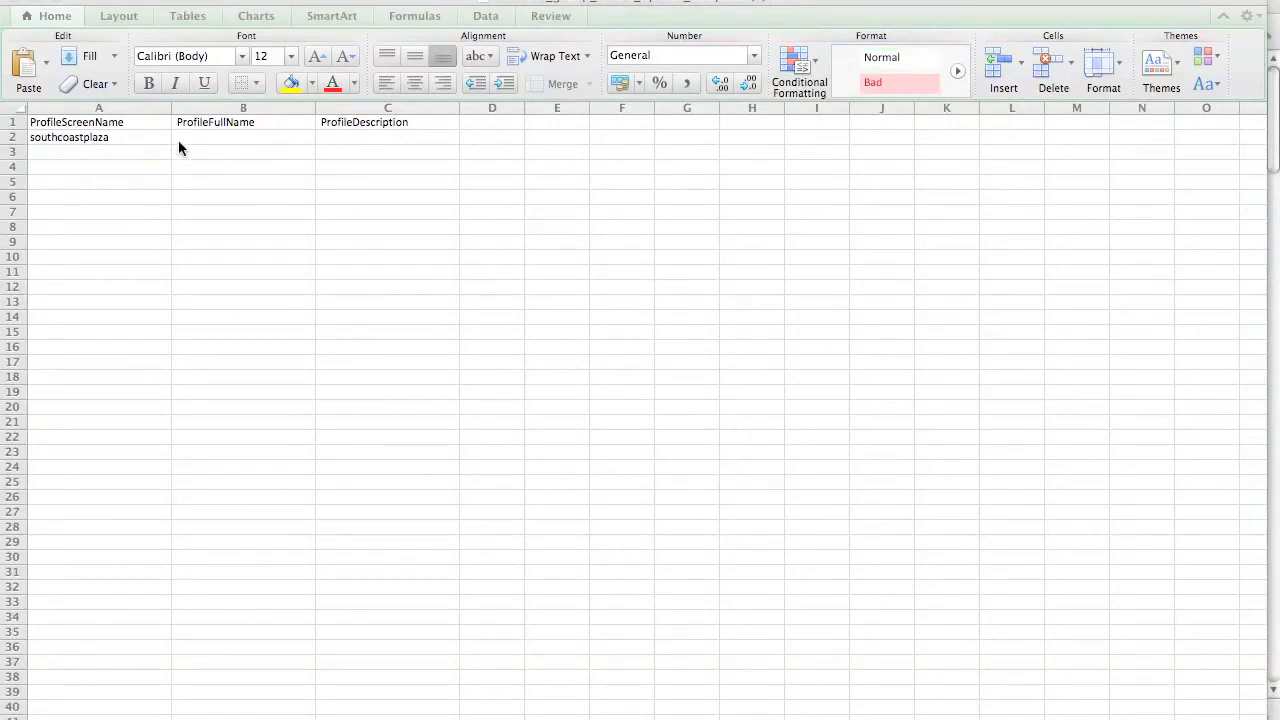
{"action": "left_click", "coordinate": [180, 138]}
{"action": "double_click", "coordinate": [142, 137]}
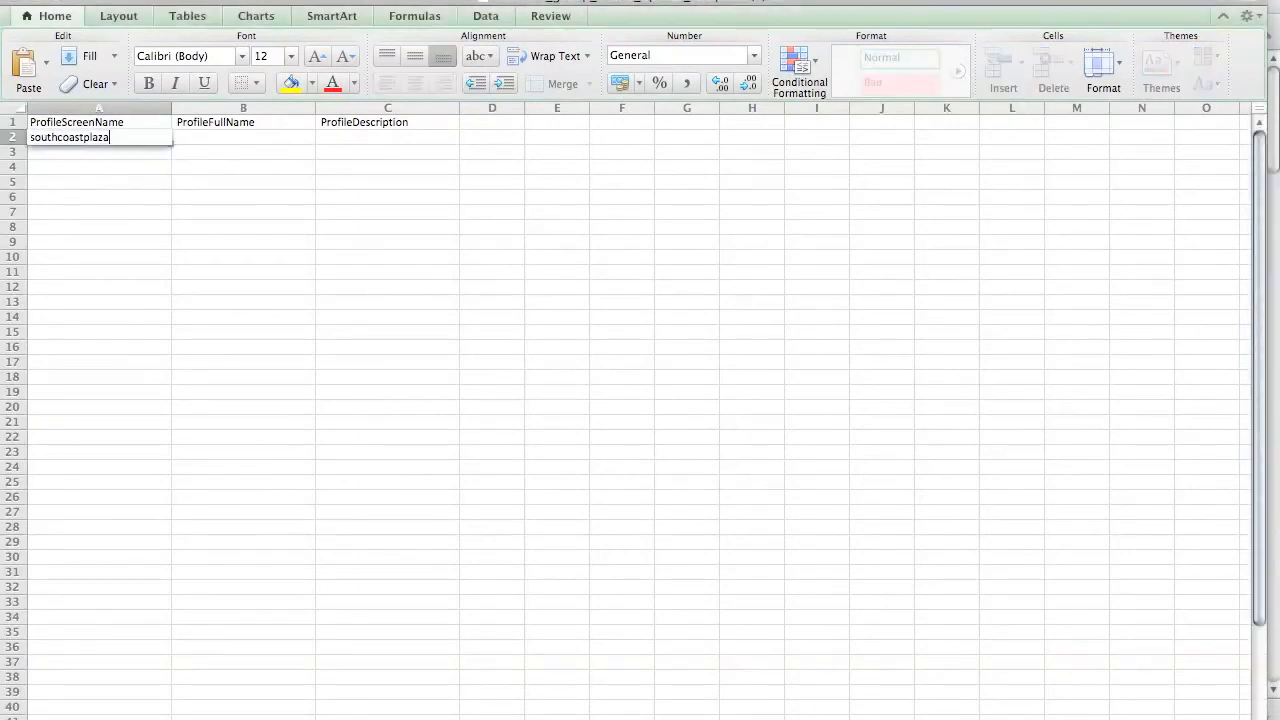
{"action": "left_click", "coordinate": [205, 137]}
{"action": "type", "text": "South Coast Plaza"}
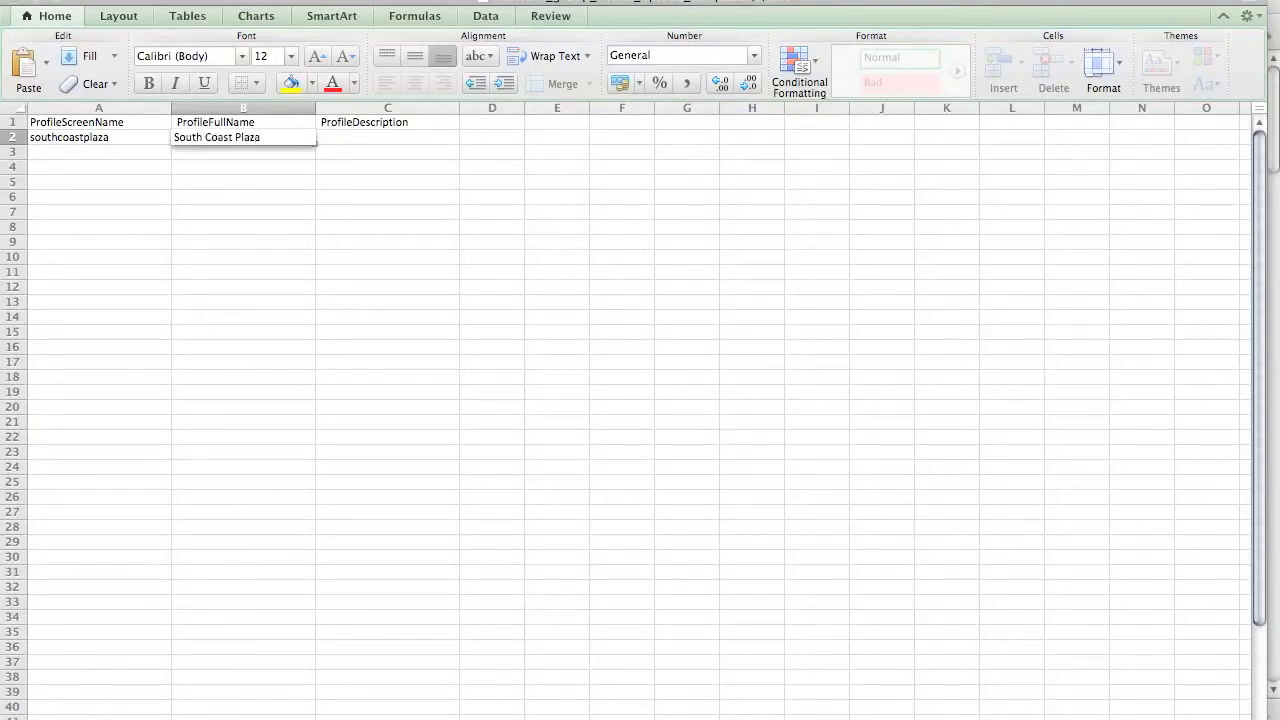
{"action": "key", "text": "Tab"}
{"action": "type", "text": "Lo"}
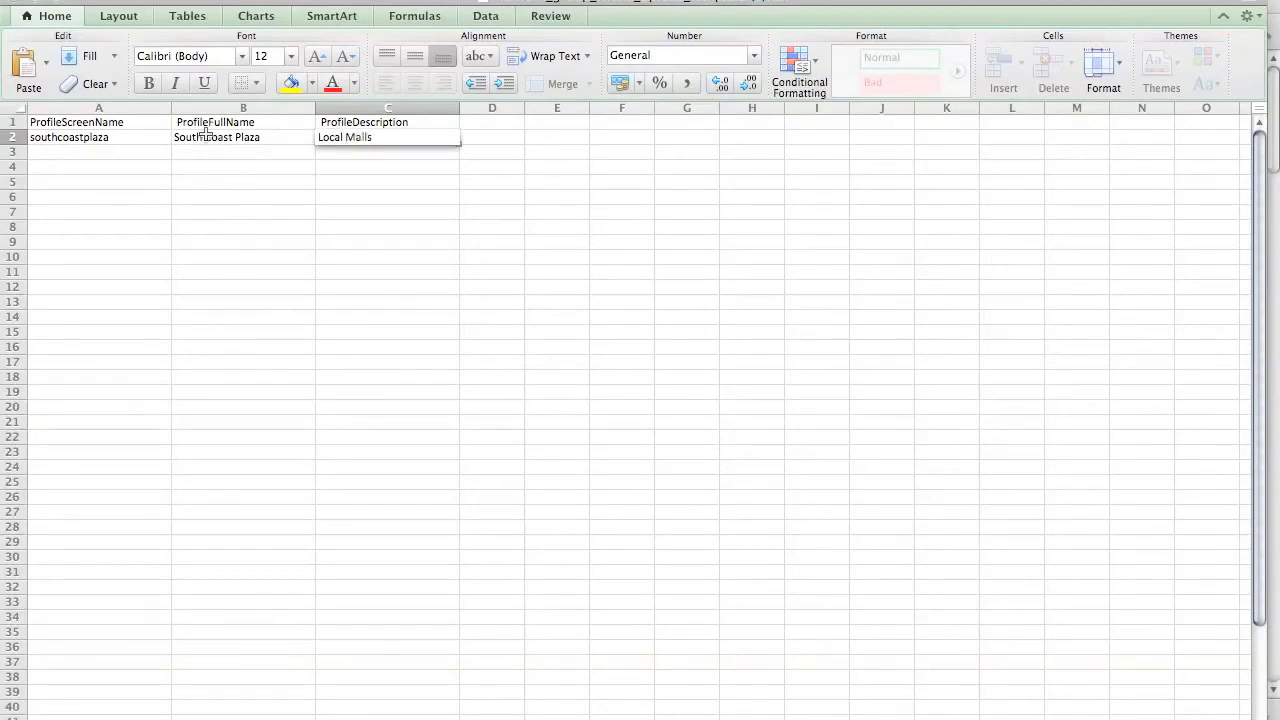
- Fill rows 3 to 6 with the screen names SantaMonicaPlace, DelAmoFashionCenter, WestsidePavilion and WestfieldCenturyCity, plus their full names and "Local Malls" descriptions
{"action": "key", "text": "super+Tab"}
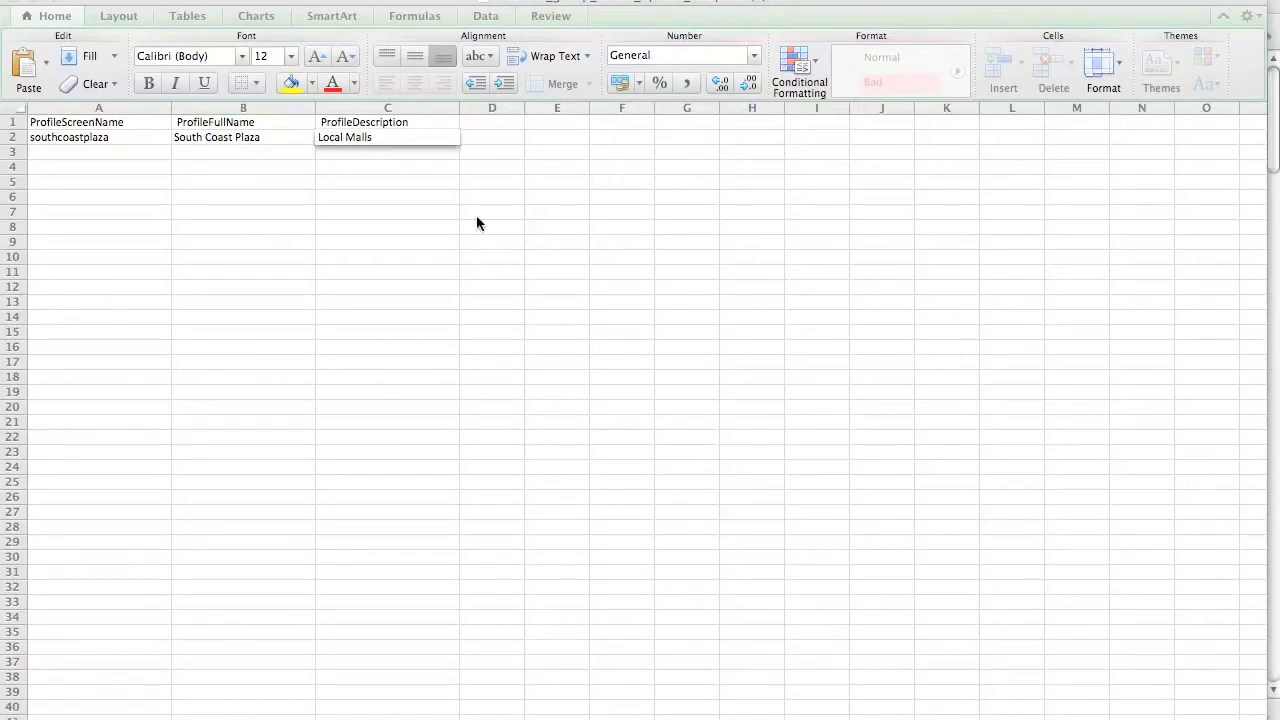
{"action": "left_click", "coordinate": [89, 149]}
{"action": "left_click_drag", "start_coordinate": [89, 149], "coordinate": [89, 206]}
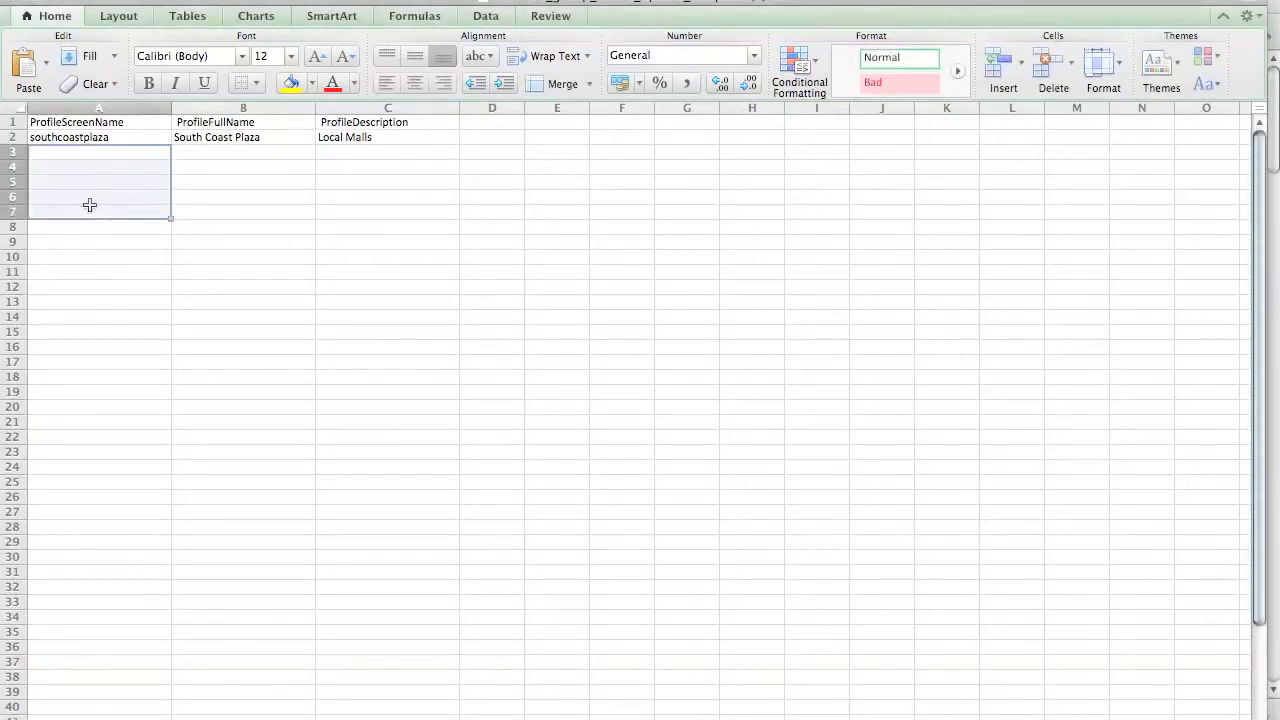
{"action": "key", "text": "super+v"}
{"action": "left_click", "coordinate": [1072, 546]}
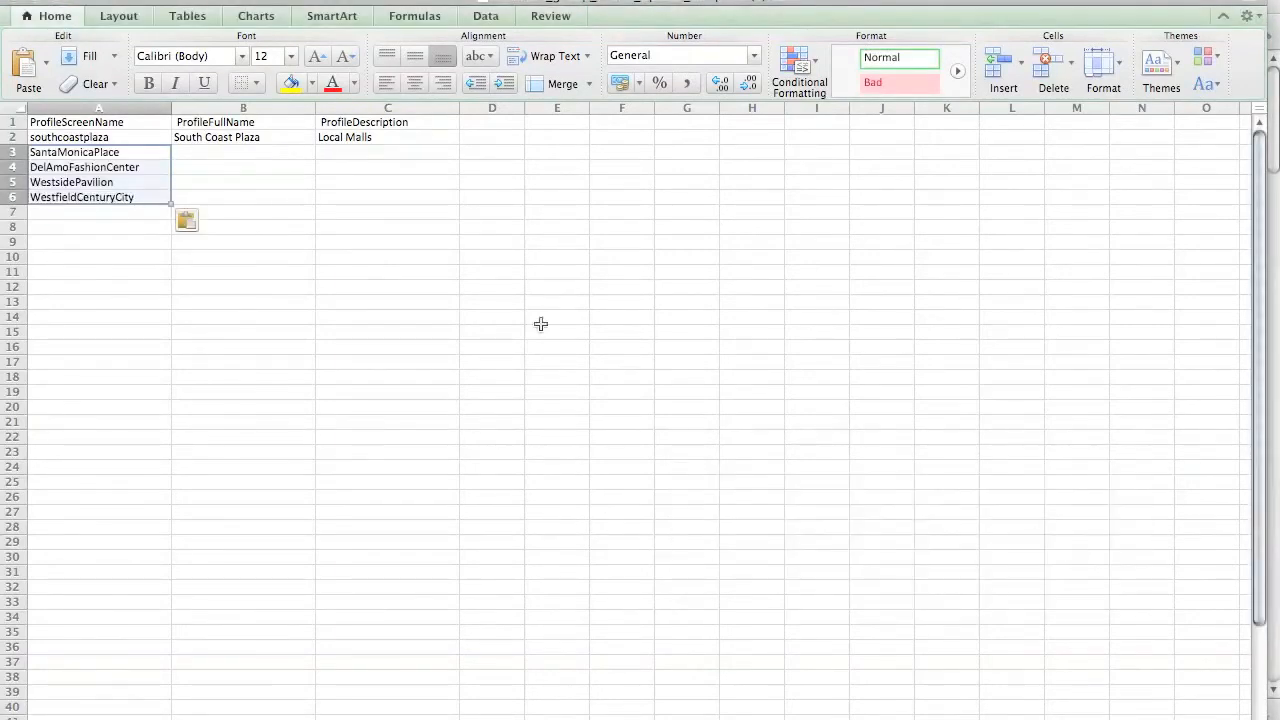
{"action": "left_click", "coordinate": [537, 320]}
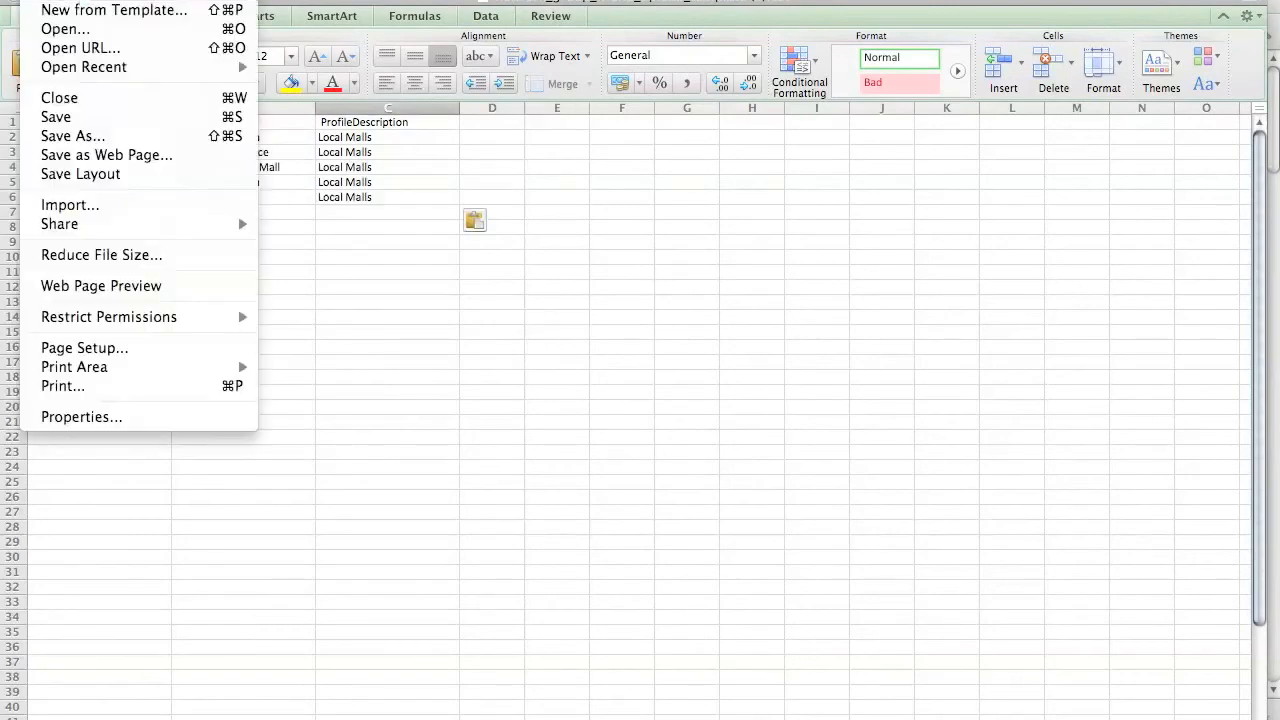
- Save the sheet in Downloads as the CSV file "Facebook local malls.csv", accepting the loss of unsupported features
{"action": "left_click", "coordinate": [86, 135]}
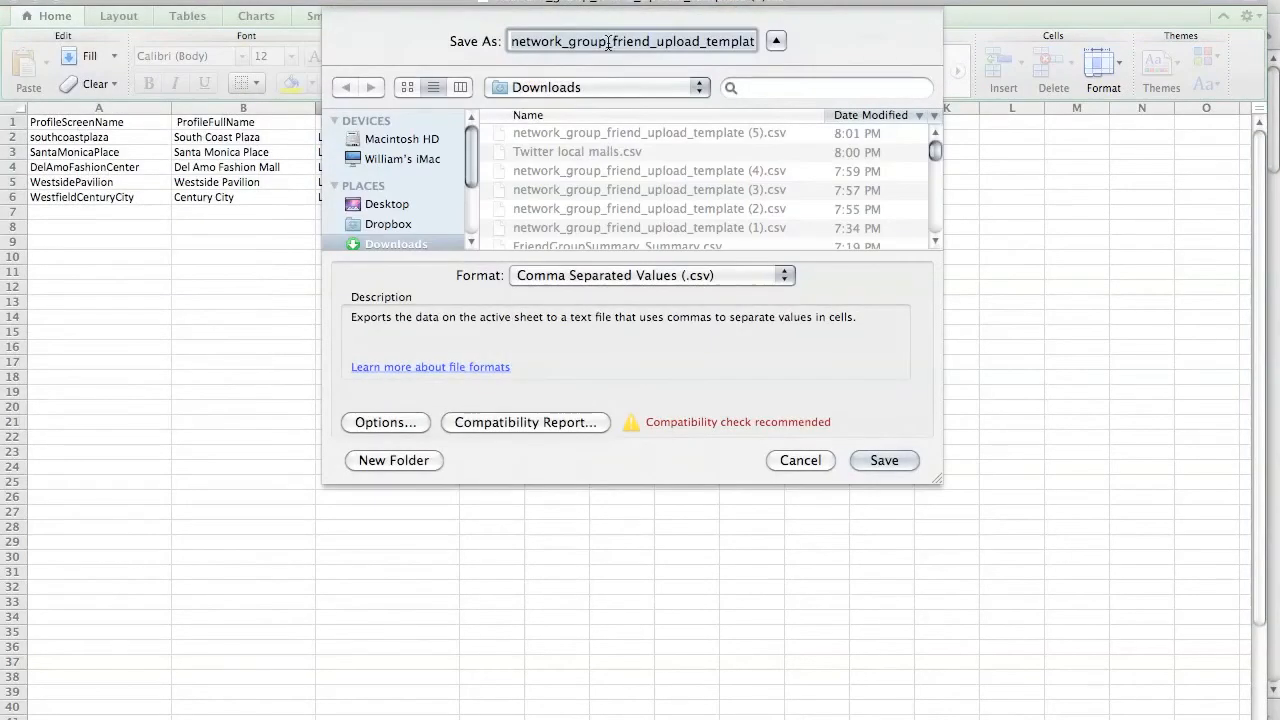
{"action": "type", "text": "Facebook "}
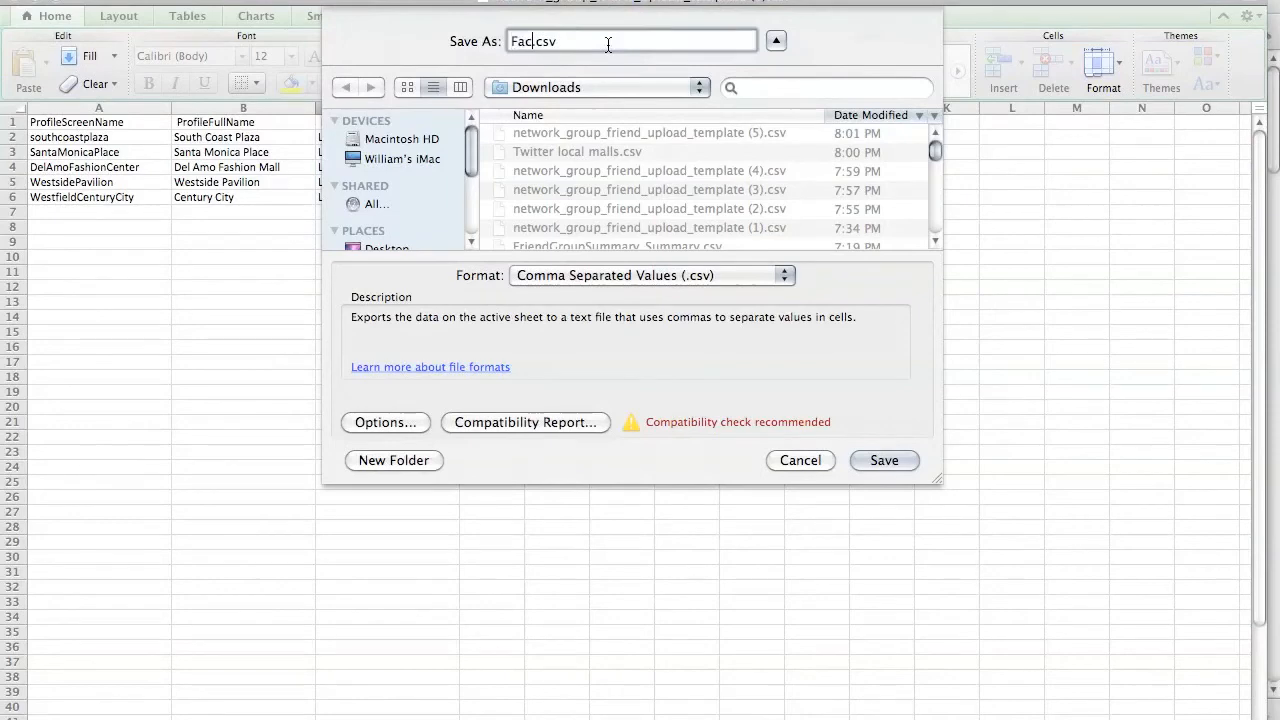
{"action": "type", "text": "local malls"}
{"action": "left_click", "coordinate": [884, 460]}
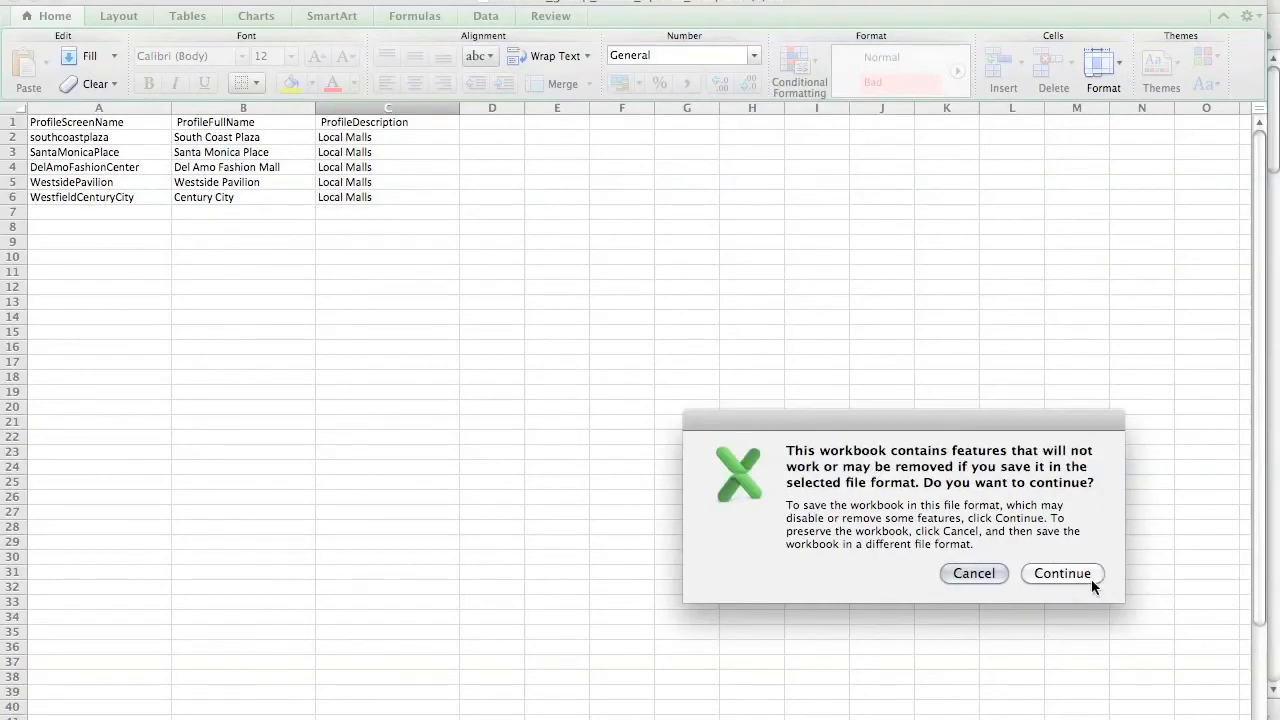
{"action": "left_click", "coordinate": [1091, 579]}
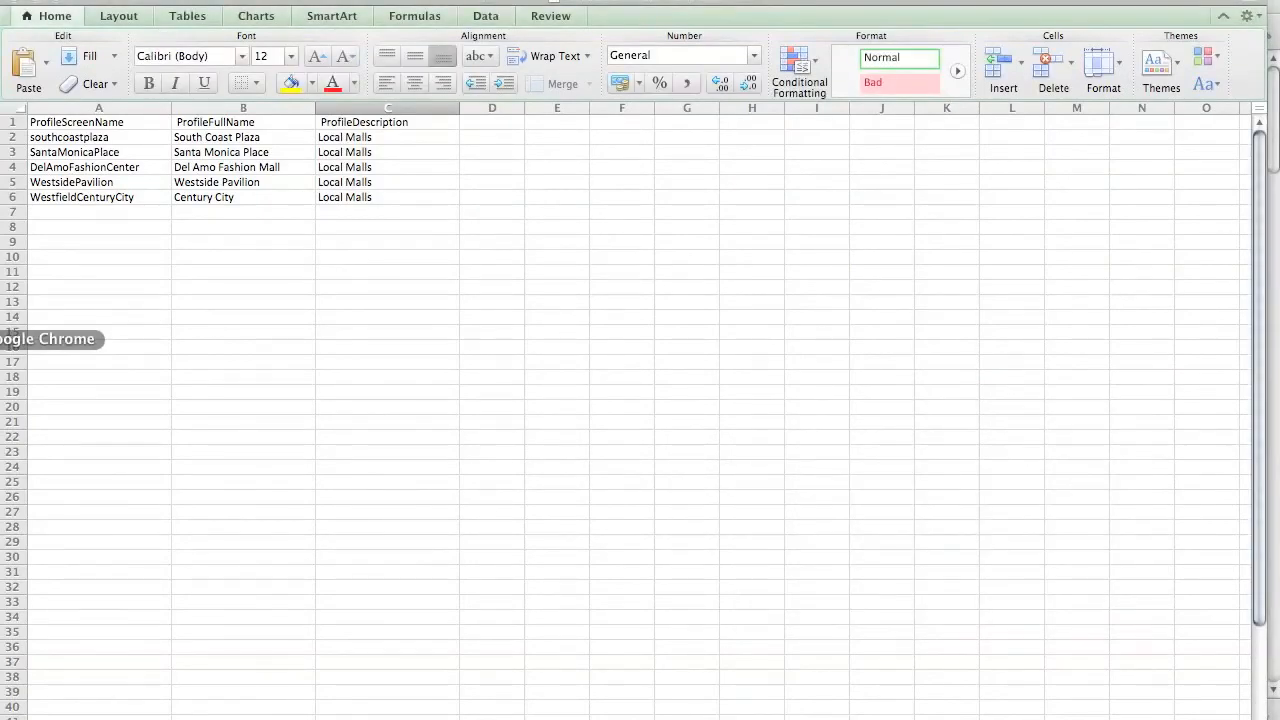
- Switch to Chrome and upload "Facebook local malls.csv" from Downloads as the Facebook friend list of the Competitors group
{"action": "left_click", "coordinate": [8, 339]}
{"action": "left_click", "coordinate": [160, 6]}
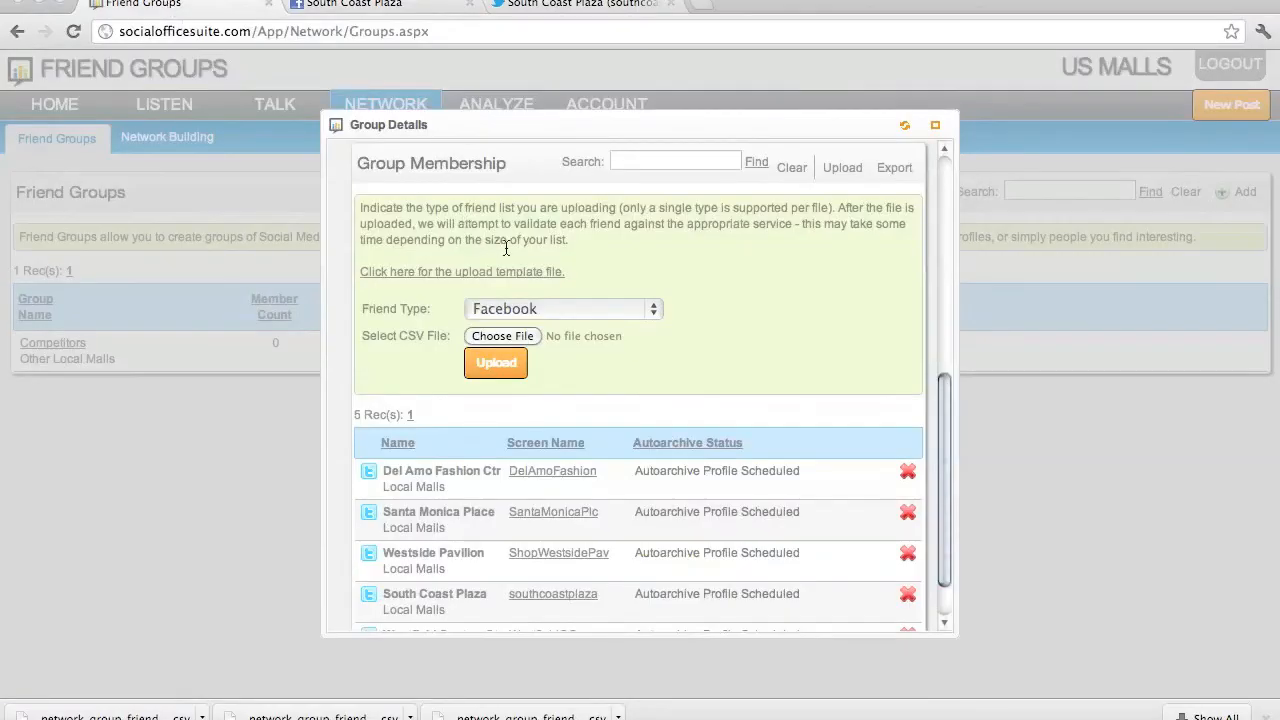
{"action": "left_click", "coordinate": [510, 336]}
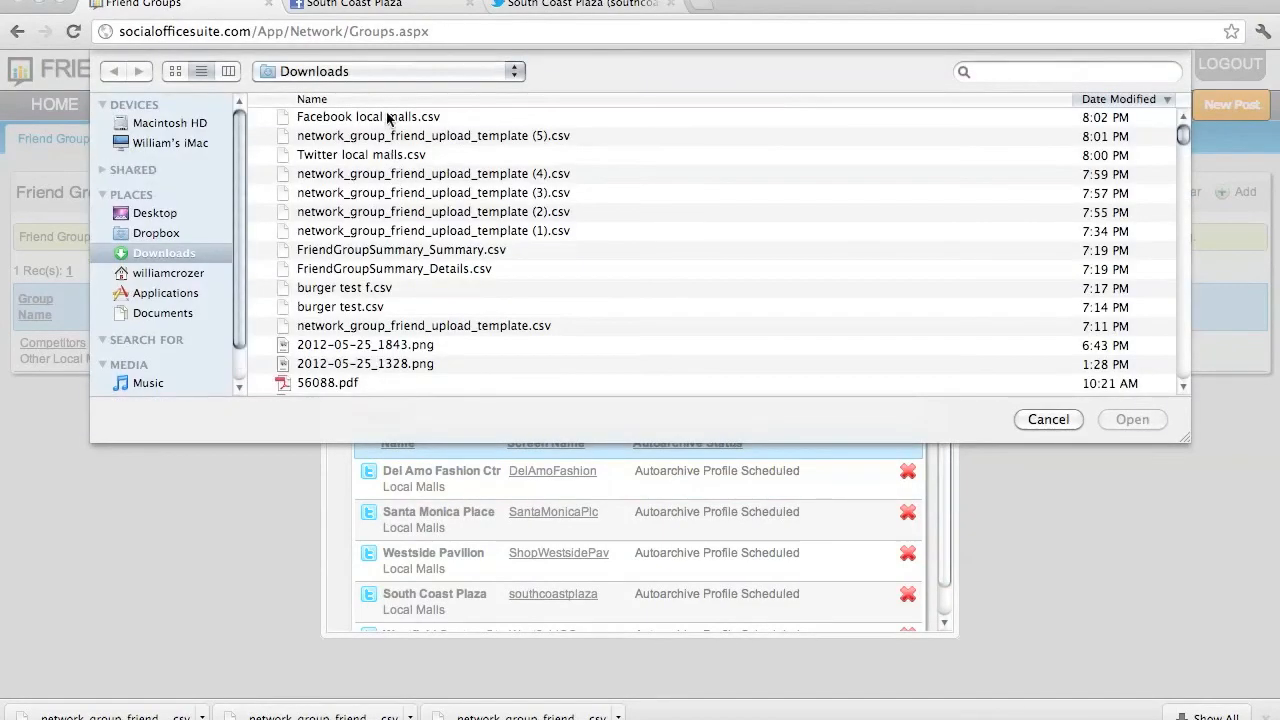
{"action": "double_click", "coordinate": [387, 117]}
{"action": "left_click", "coordinate": [508, 366]}
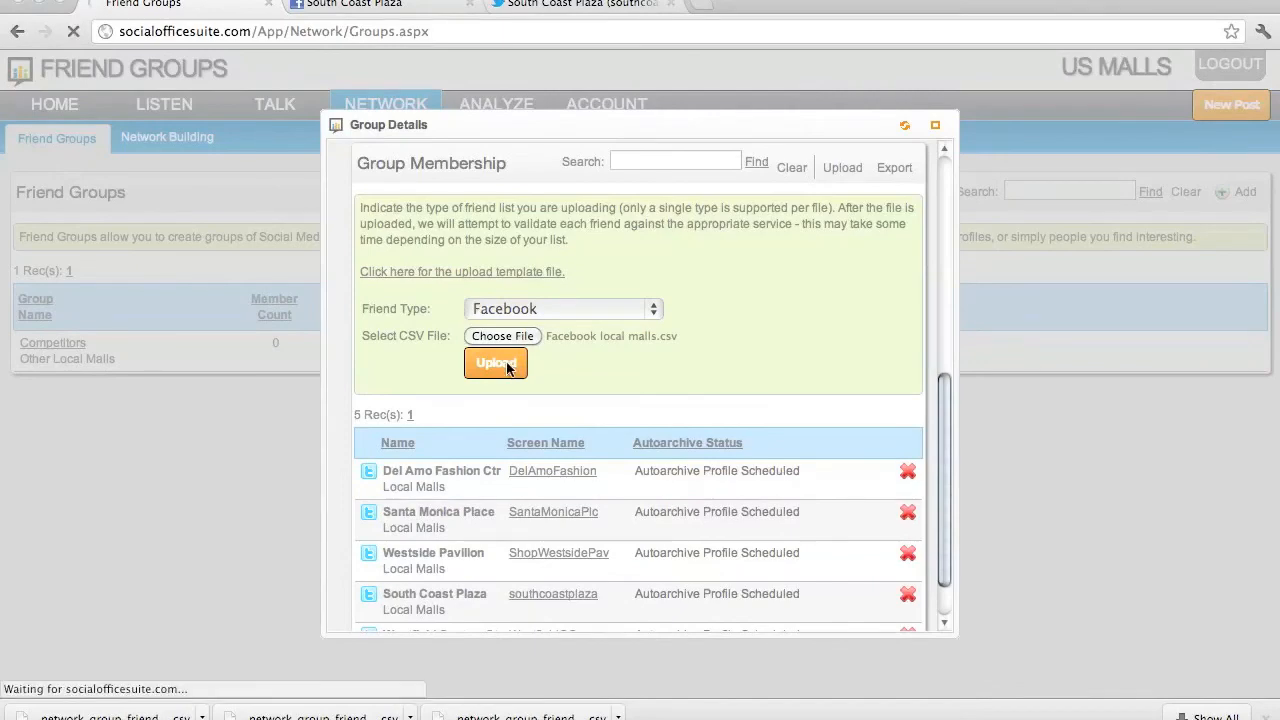
- Review the Competitors group's membership list for the Twitter and Facebook mall profiles, checking their screen names and autoarchive status
{"action": "scroll", "coordinate": [845, 540], "scroll_direction": "down", "scroll_amount": 5}
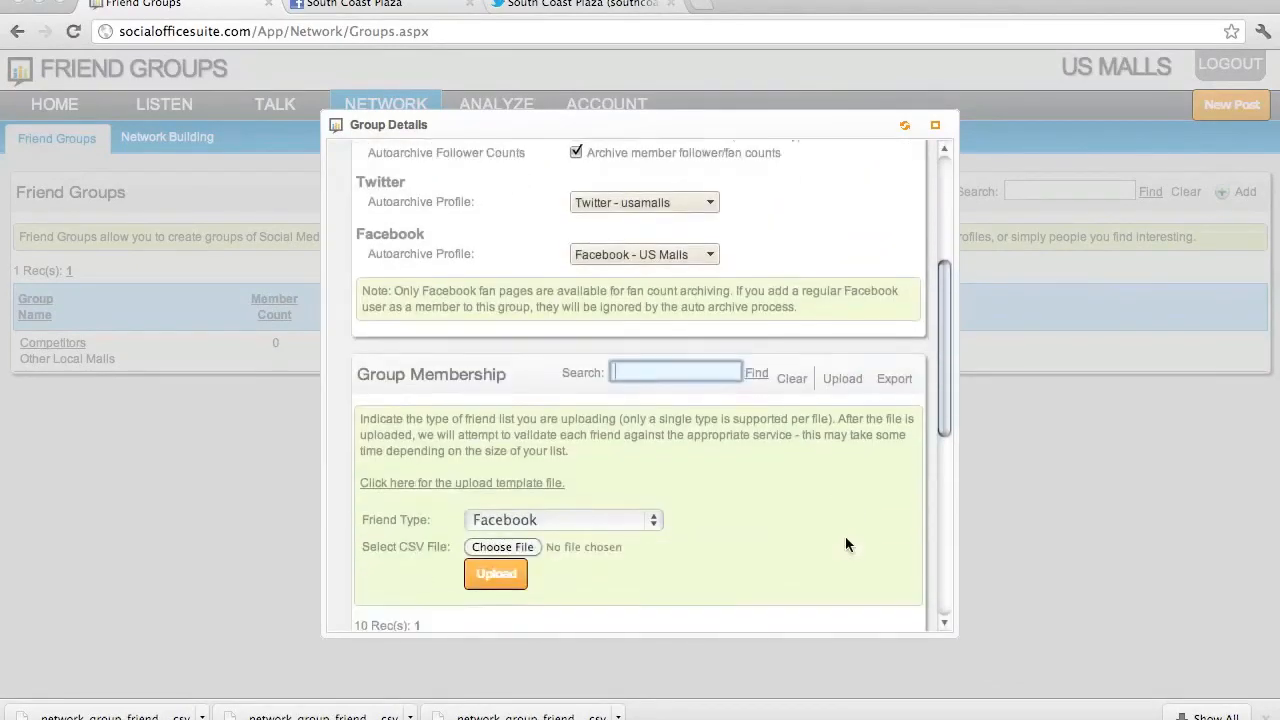
{"action": "scroll", "coordinate": [845, 540], "scroll_direction": "down", "scroll_amount": 7}
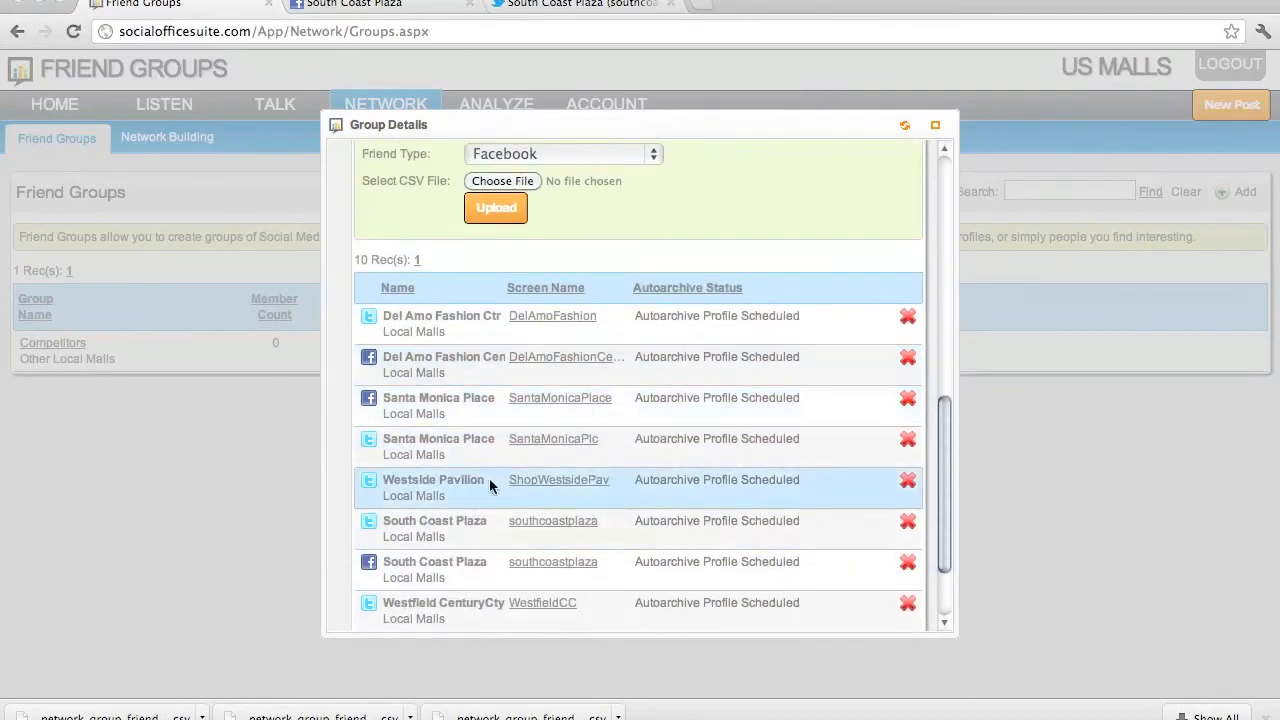
{"action": "scroll", "coordinate": [481, 467], "scroll_direction": "down", "scroll_amount": 2}
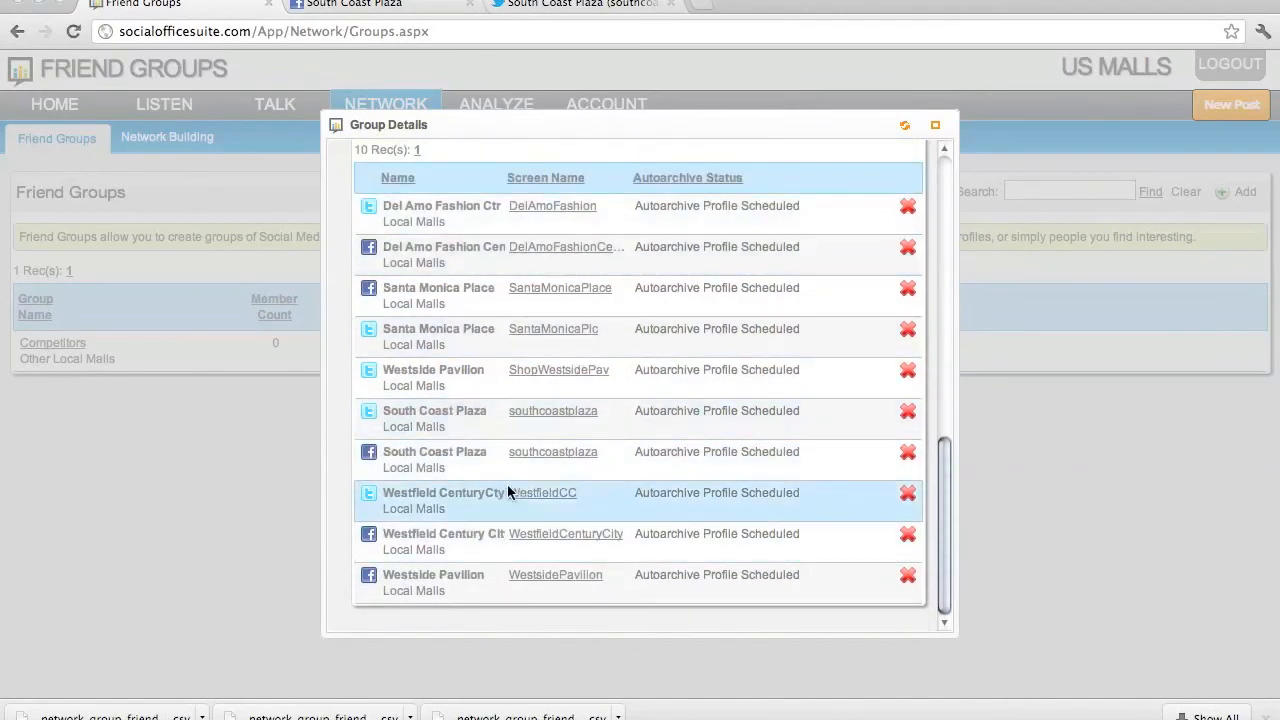
{"action": "scroll", "coordinate": [710, 482], "scroll_direction": "up", "scroll_amount": 15}
{"action": "scroll", "coordinate": [710, 482], "scroll_direction": "down", "scroll_amount": 15}
{"action": "scroll", "coordinate": [710, 482], "scroll_direction": "up", "scroll_amount": 10}
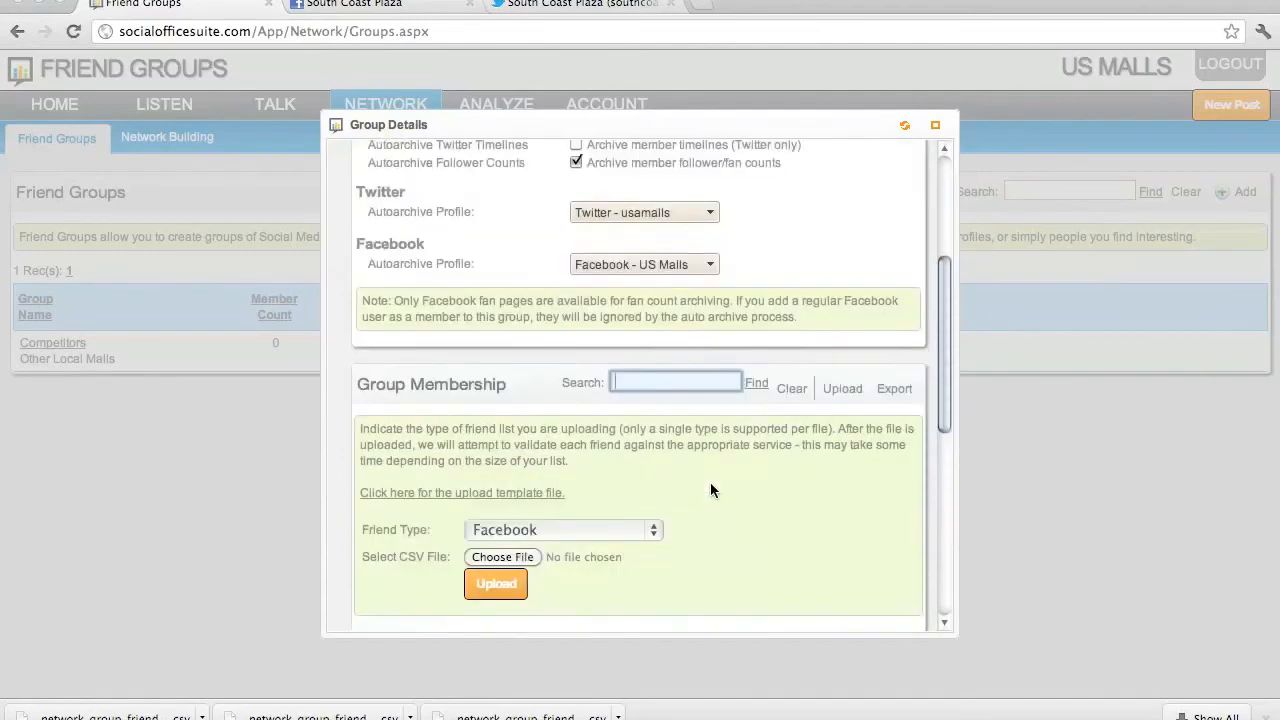
- Save the Competitors group and close its details to return to the Friend Groups list
{"action": "scroll", "coordinate": [720, 490], "scroll_direction": "up", "scroll_amount": 5}
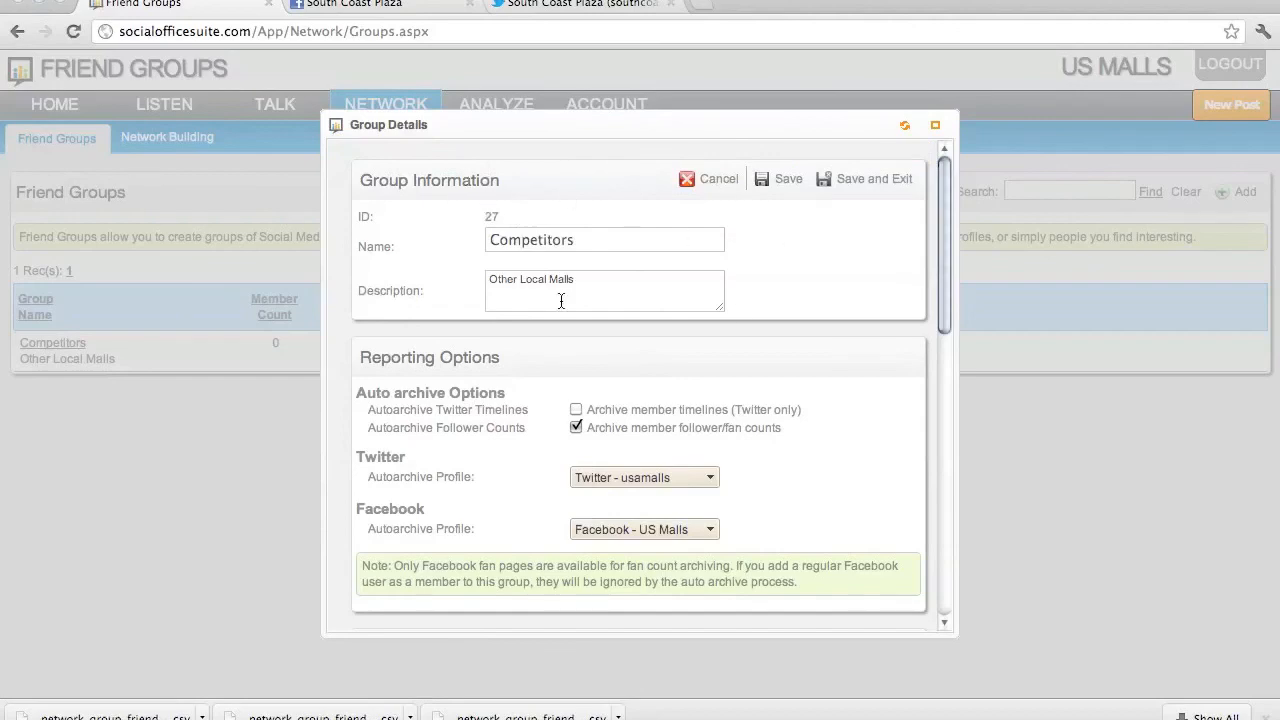
{"action": "scroll", "coordinate": [772, 298], "scroll_direction": "down", "scroll_amount": 10}
{"action": "scroll", "coordinate": [772, 298], "scroll_direction": "up", "scroll_amount": 10}
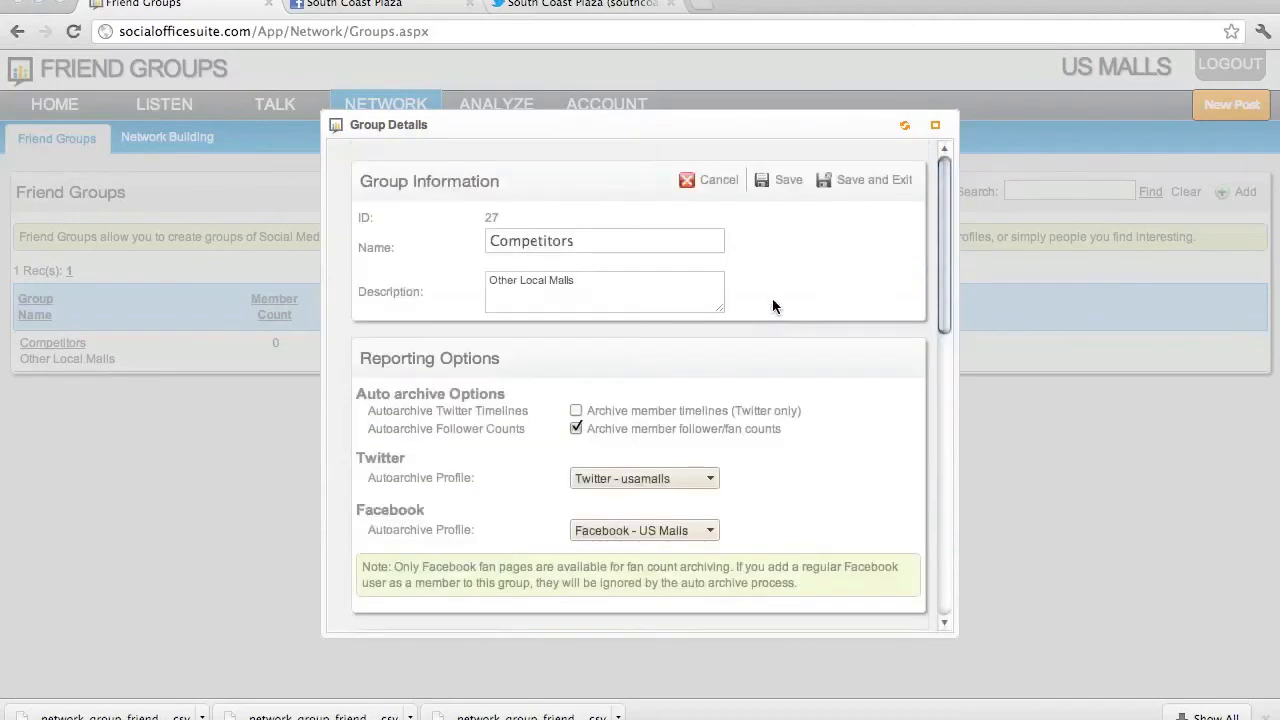
{"action": "left_click", "coordinate": [783, 180]}
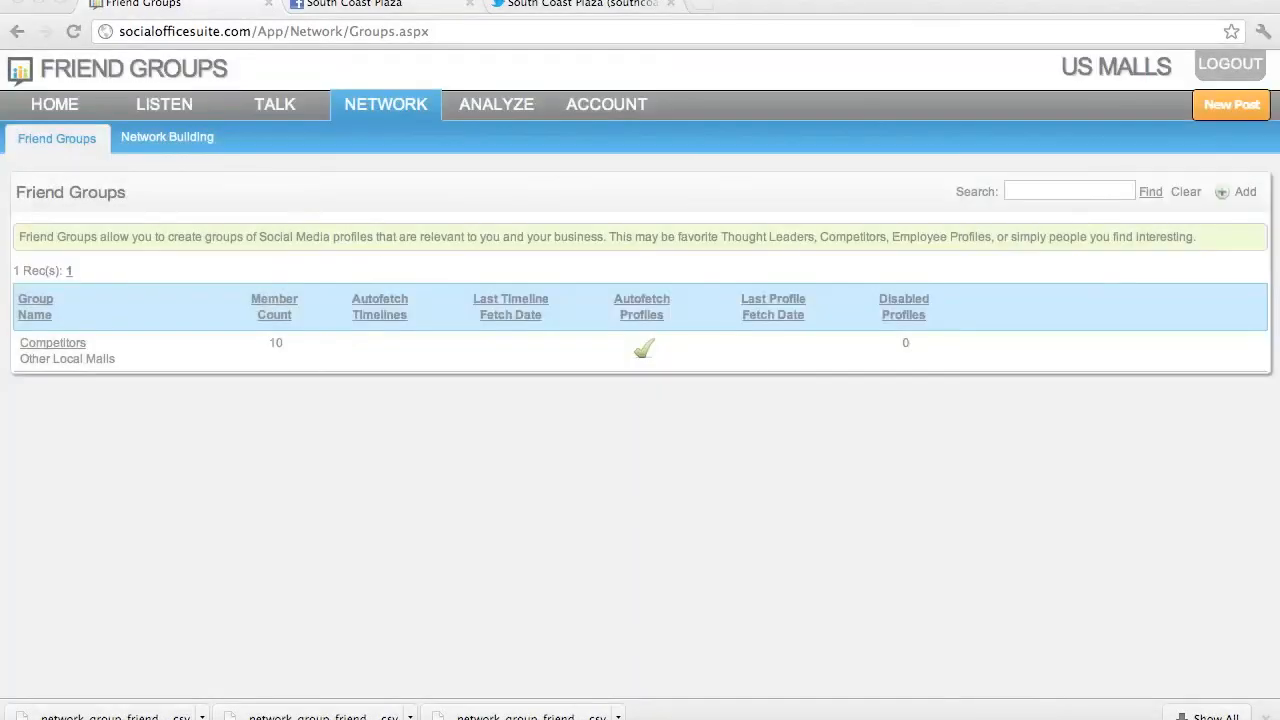